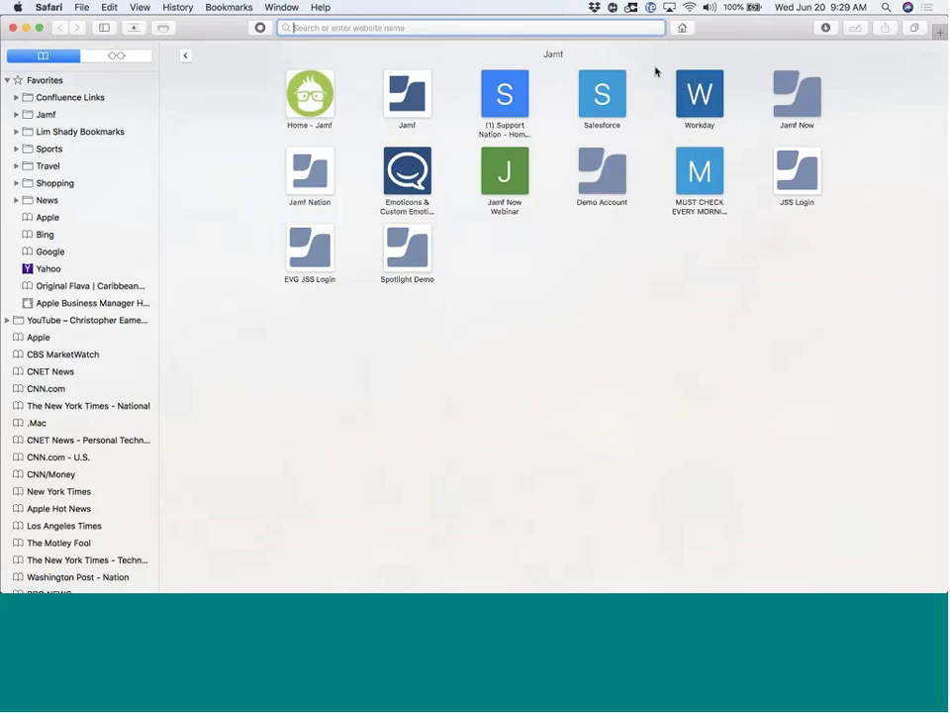
# Open the Jamf Now login page and enter its demo account
pyautogui.click(797, 106)
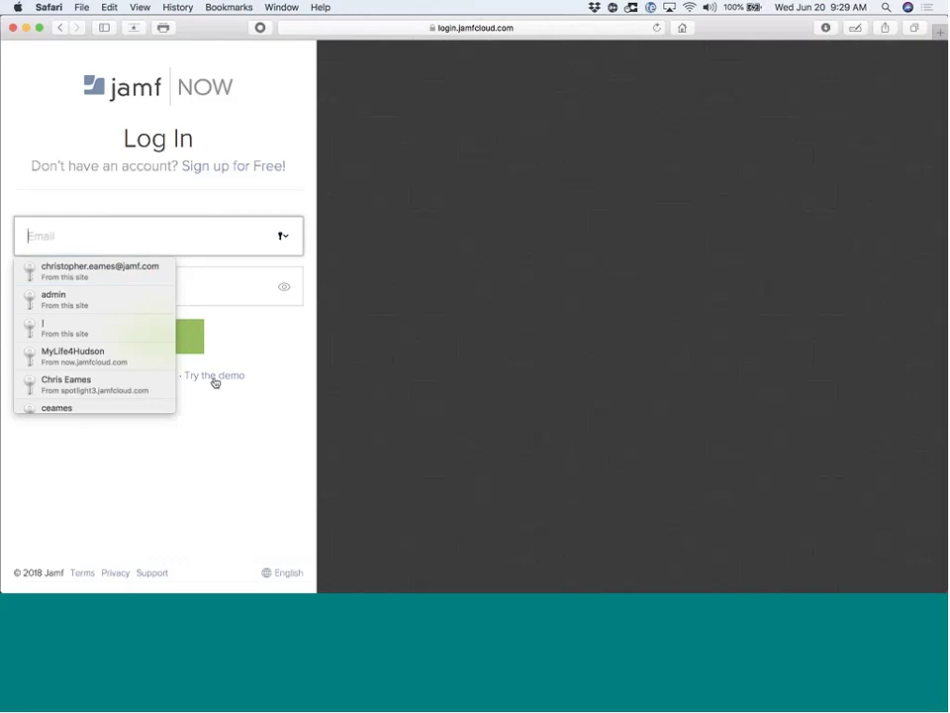
pyautogui.click(214, 383)
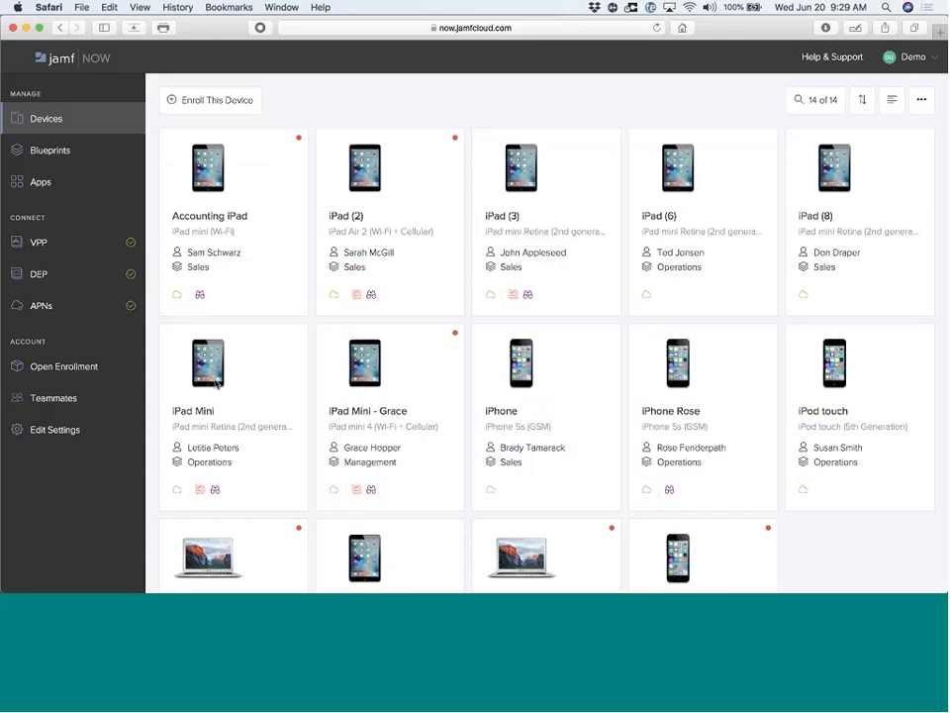
# View the account's DEP token details, the list of DEP devices and the VPP token details
pyautogui.click(48, 278)
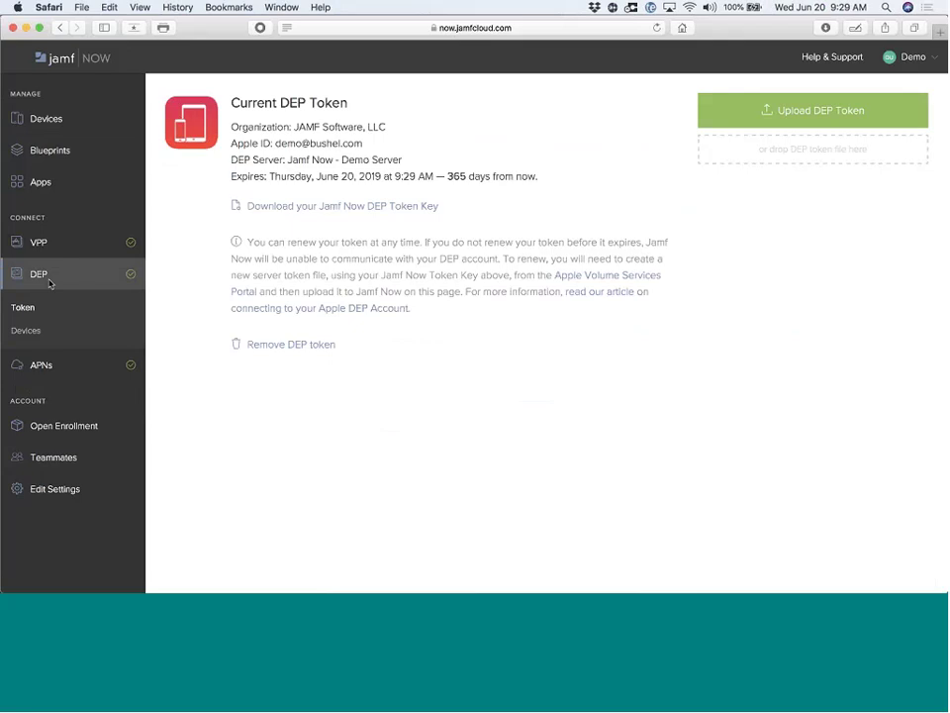
pyautogui.click(24, 331)
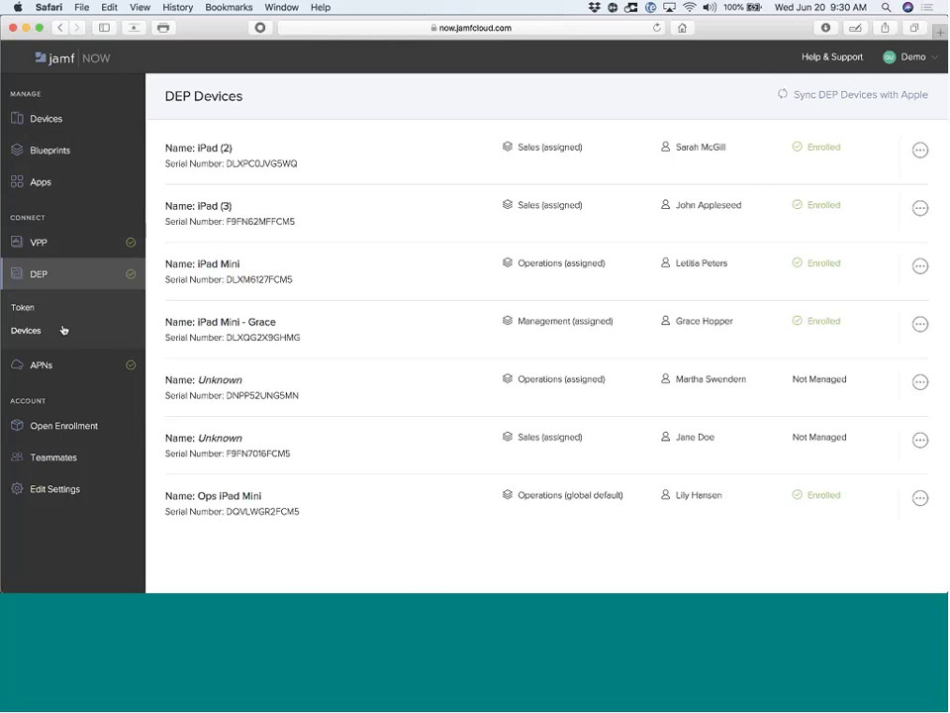
pyautogui.click(49, 247)
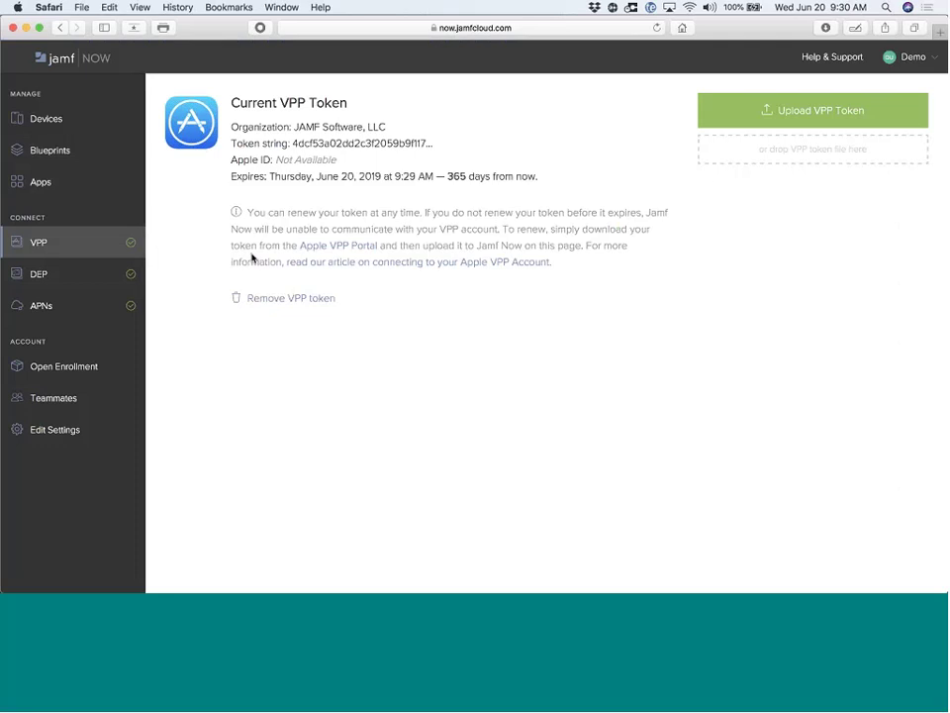
# Start adding an app to the account's app list and search all apps for "dropbox"
pyautogui.click(67, 188)
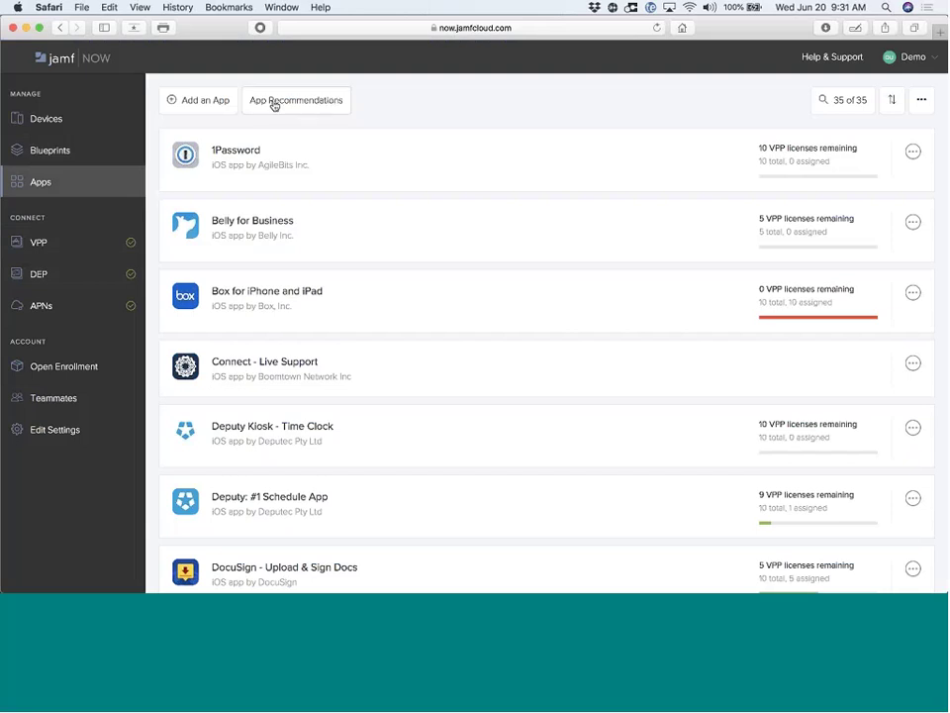
pyautogui.click(204, 103)
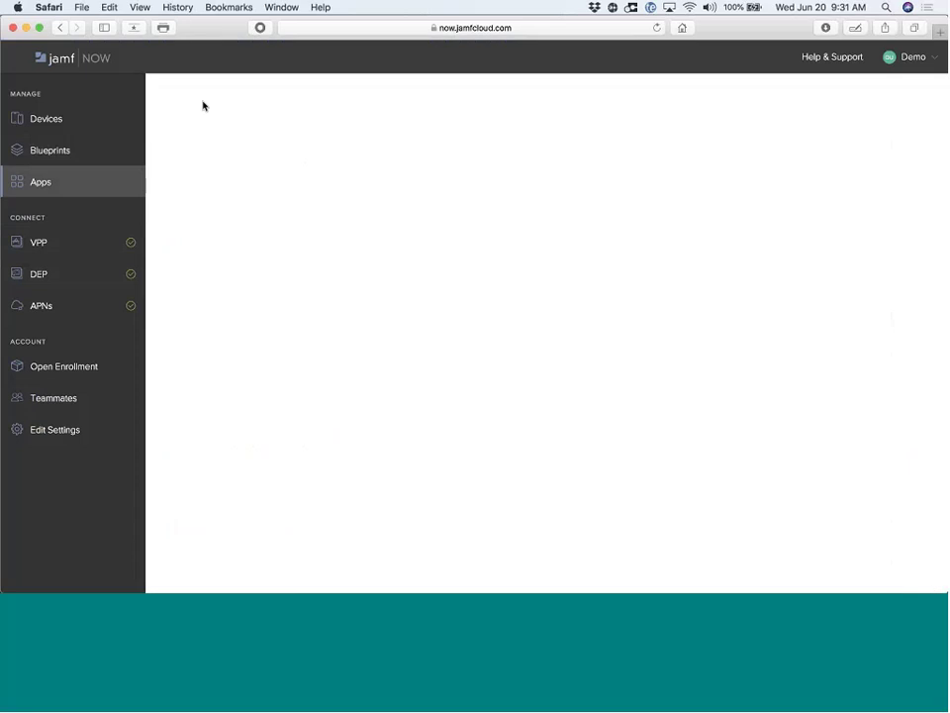
pyautogui.write('dropb')
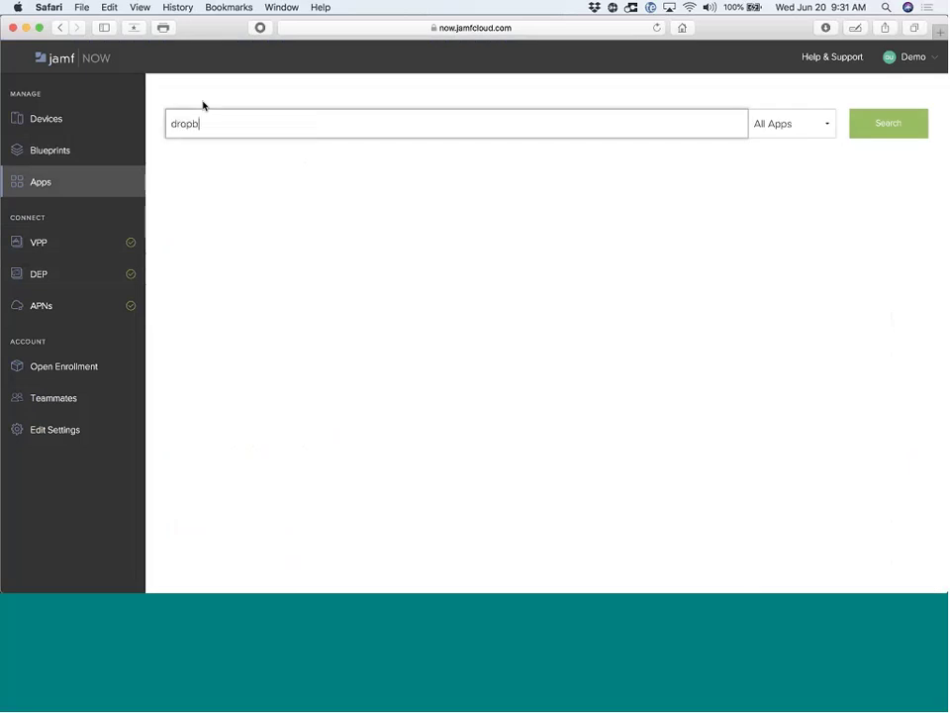
pyautogui.write('ox')
pyautogui.press('Return')
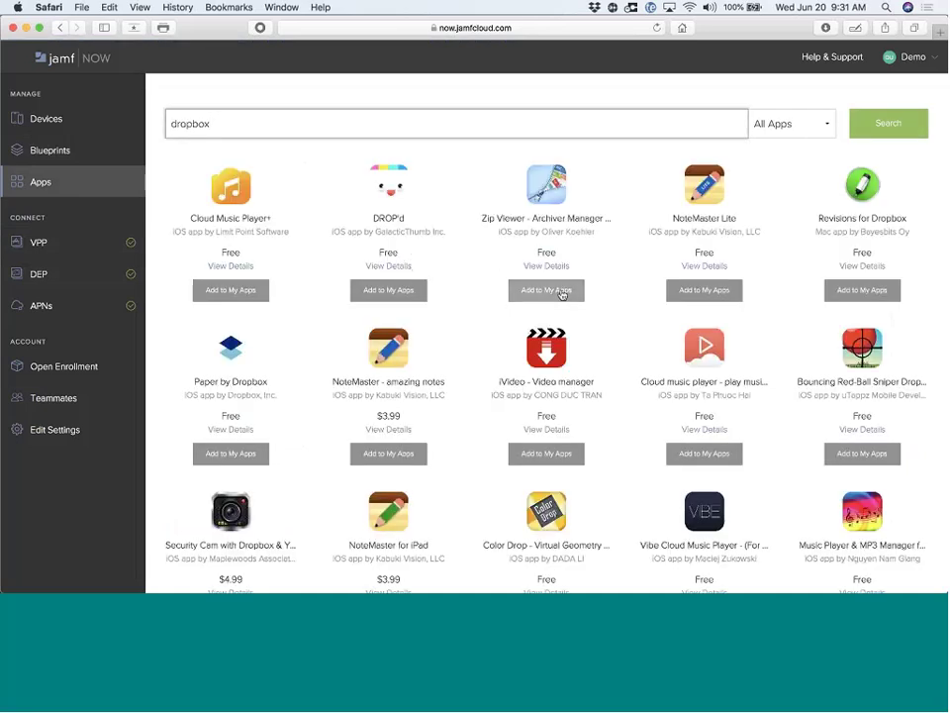
# Look through the dropbox search results across all apps for titles published by Dropbox
pyautogui.scroll(-3, 560, 294)
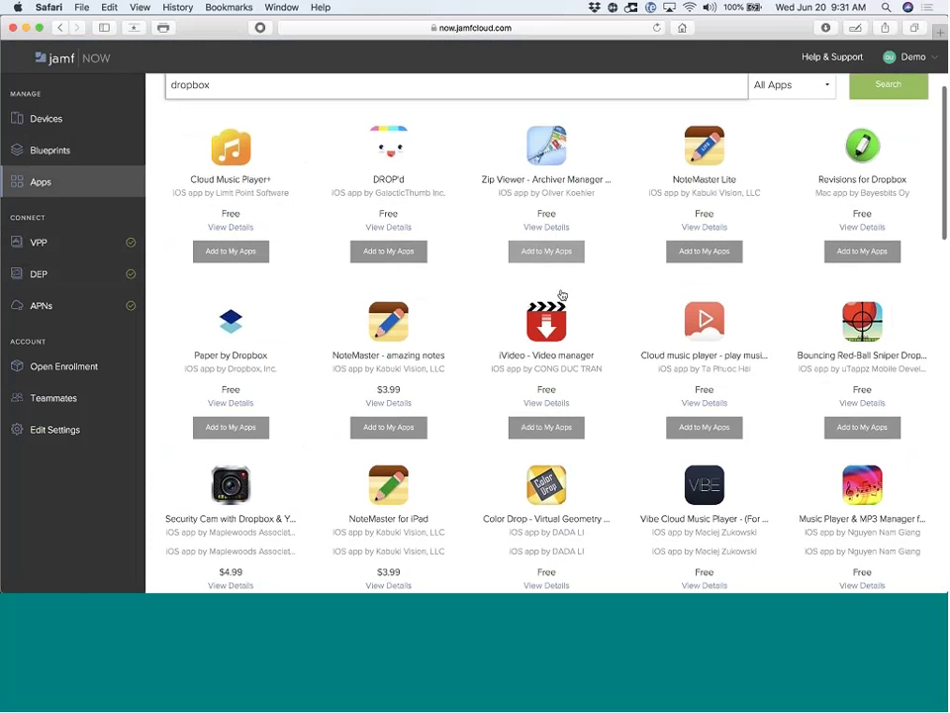
pyautogui.scroll(-1, 560, 294)
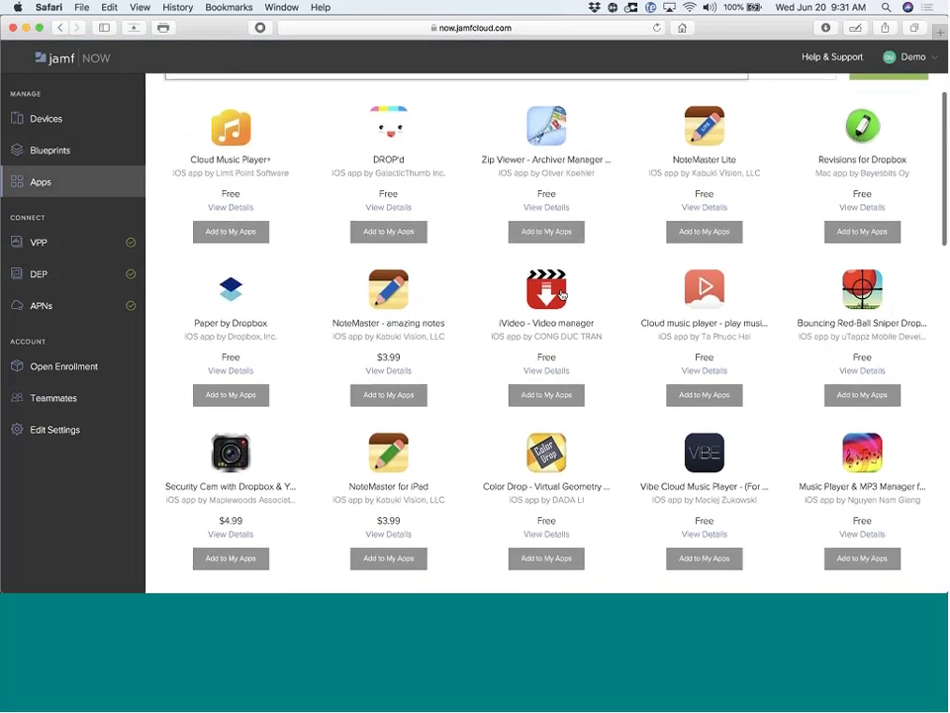
pyautogui.scroll(-2, 560, 294)
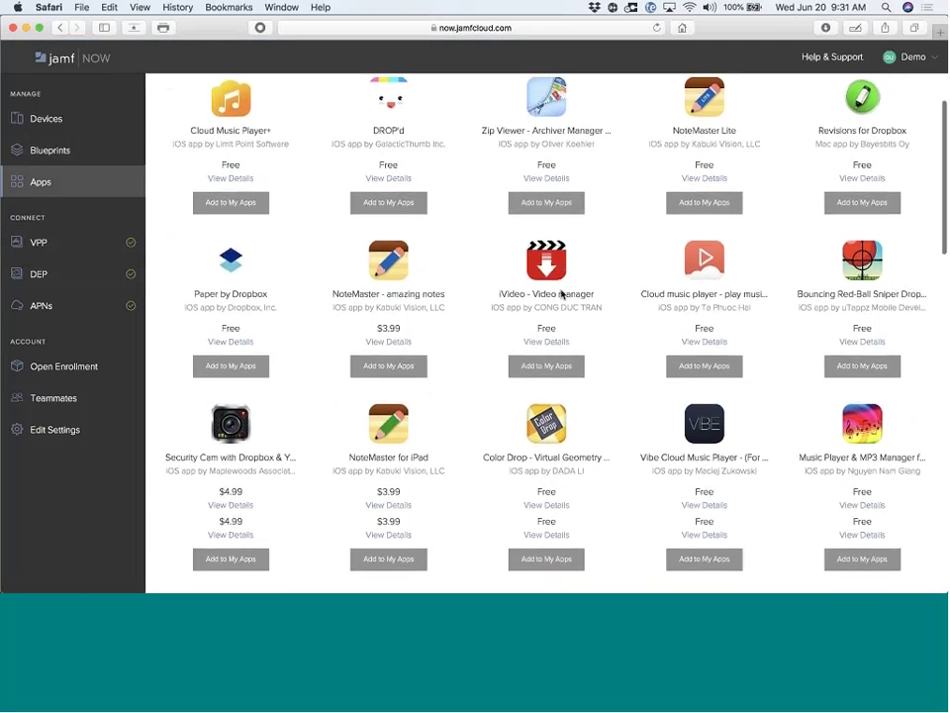
pyautogui.scroll(-5, 560, 294)
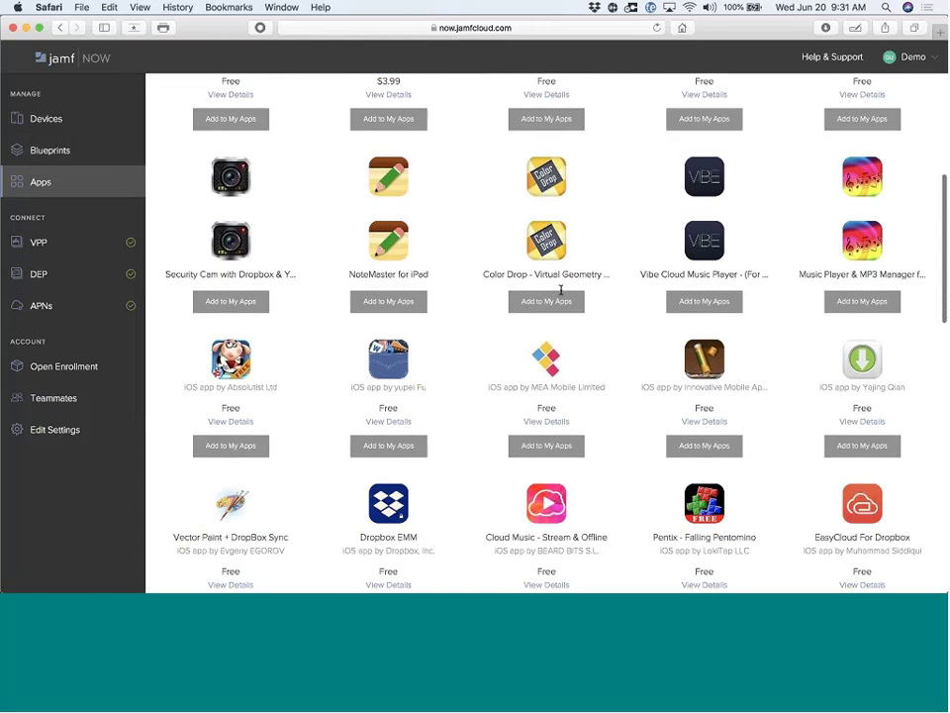
pyautogui.scroll(-2, 560, 290)
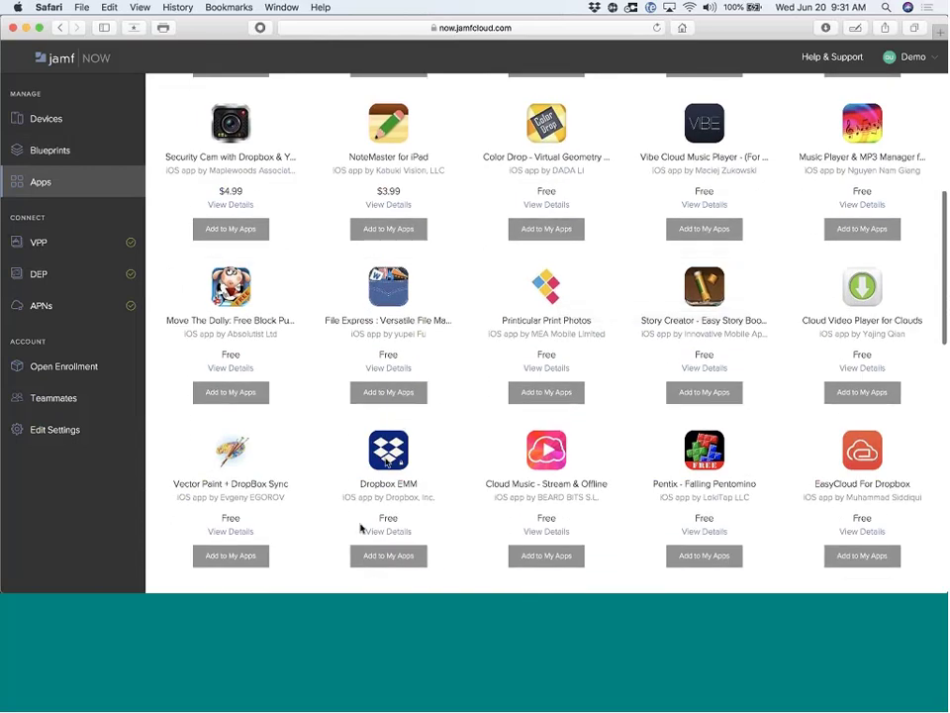
pyautogui.scroll(3, 351, 506)
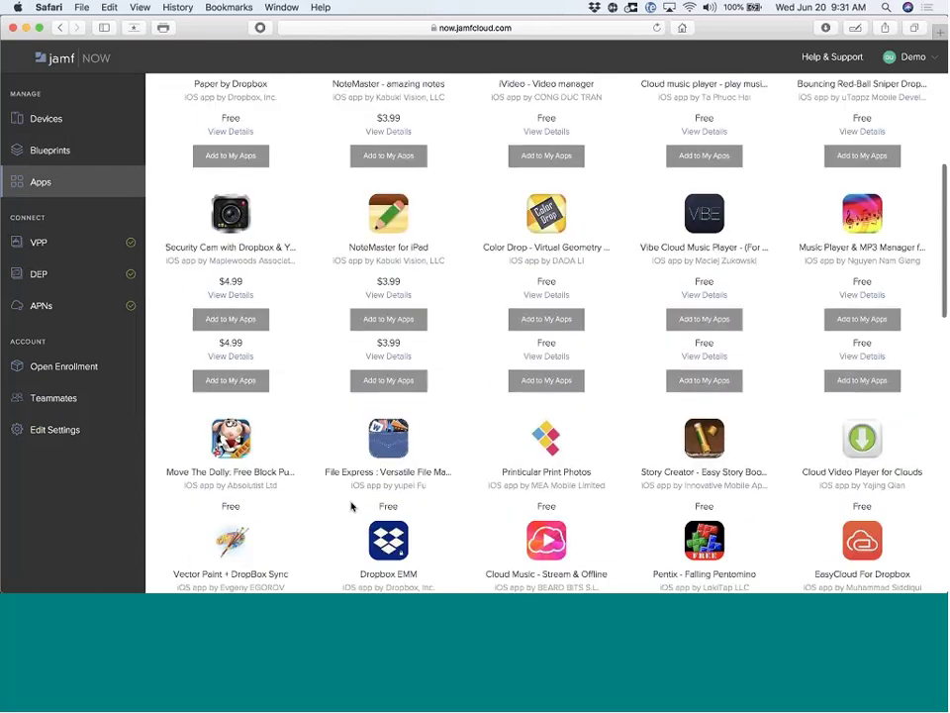
pyautogui.scroll(3, 352, 506)
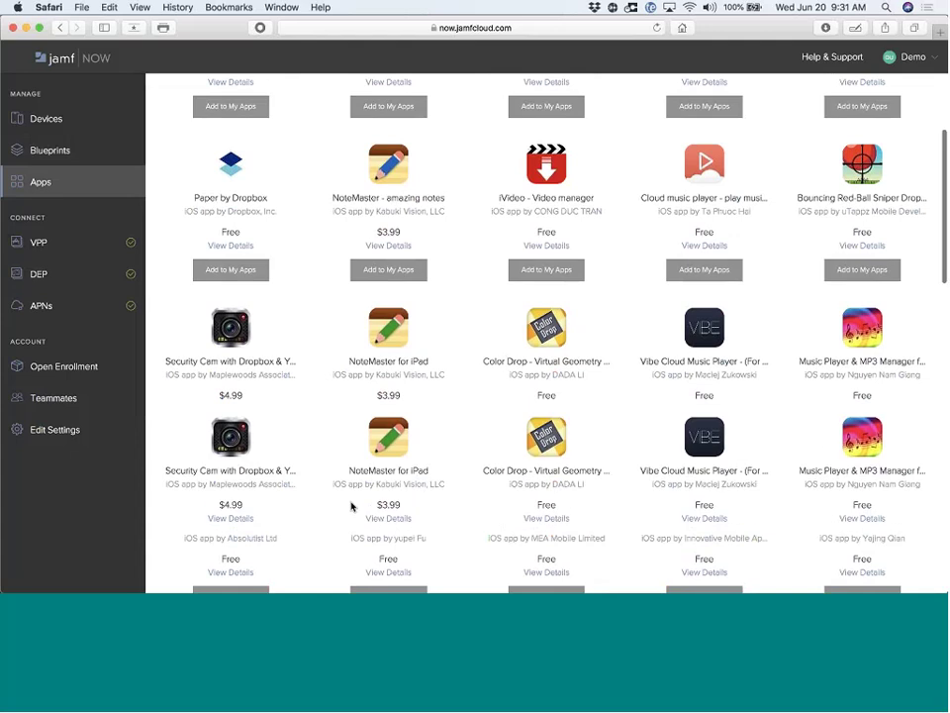
pyautogui.scroll(4, 827, 126)
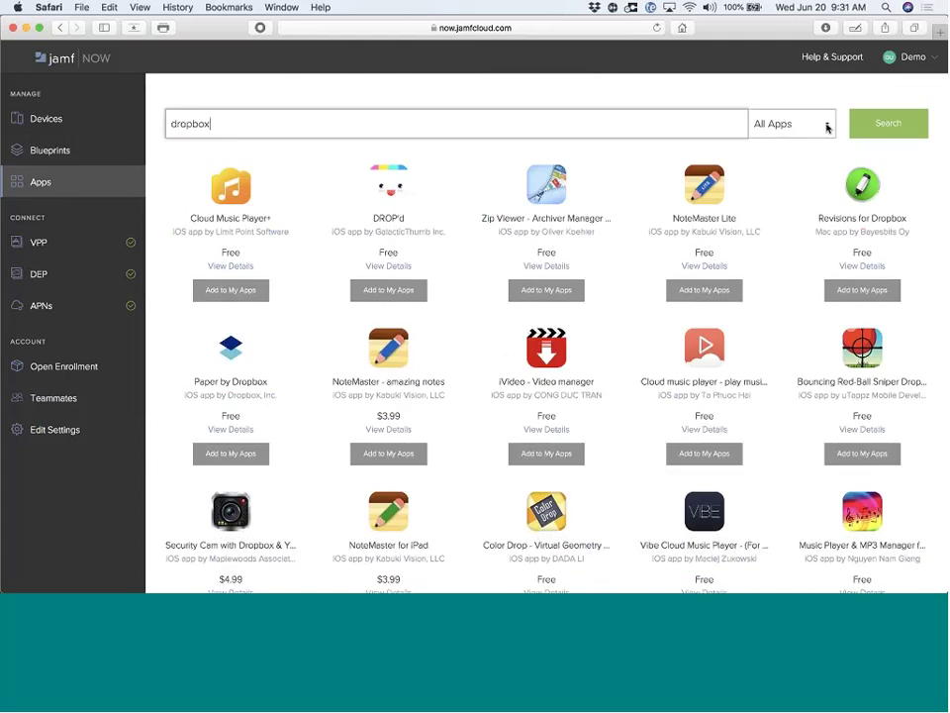
# Restrict the dropbox search to Mac Apps, rerun it and look over the results
pyautogui.click(827, 126)
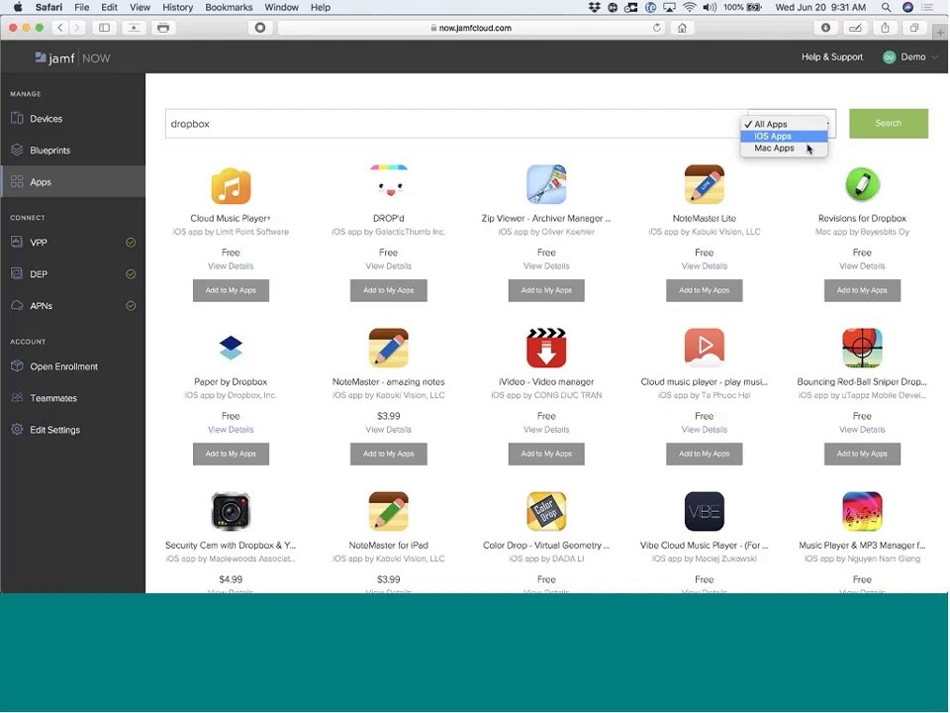
pyautogui.click(804, 148)
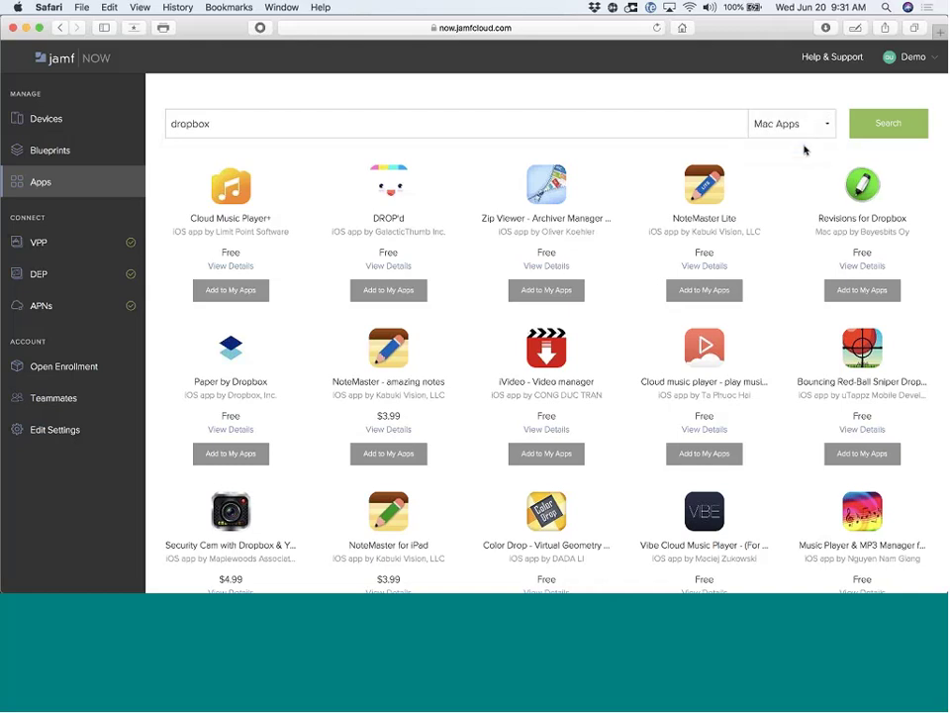
pyautogui.click(900, 130)
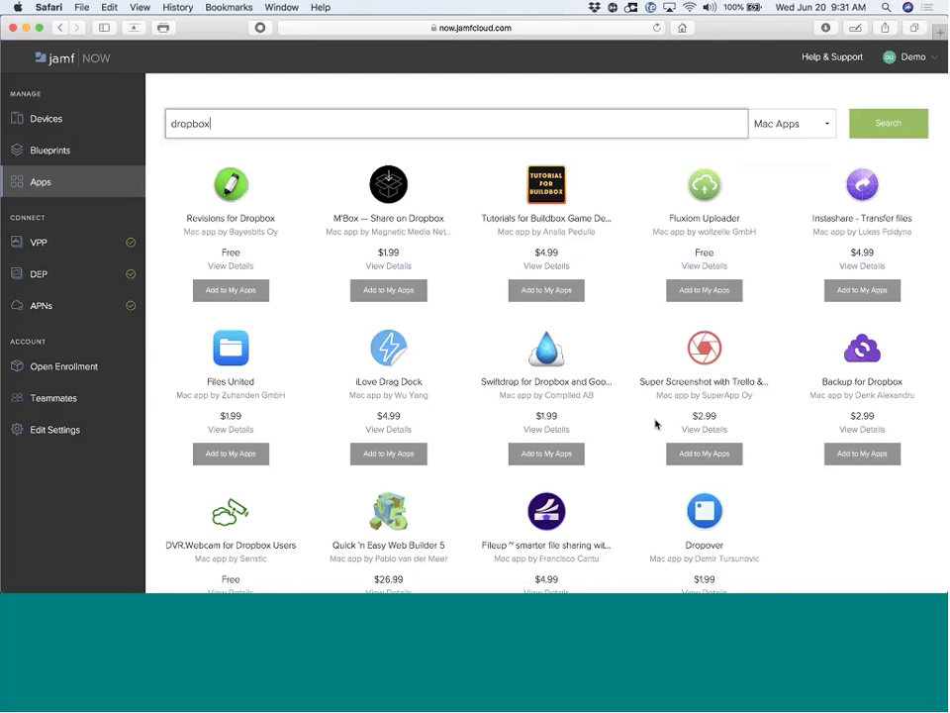
pyautogui.scroll(-3, 660, 508)
pyautogui.scroll(3, 659, 509)
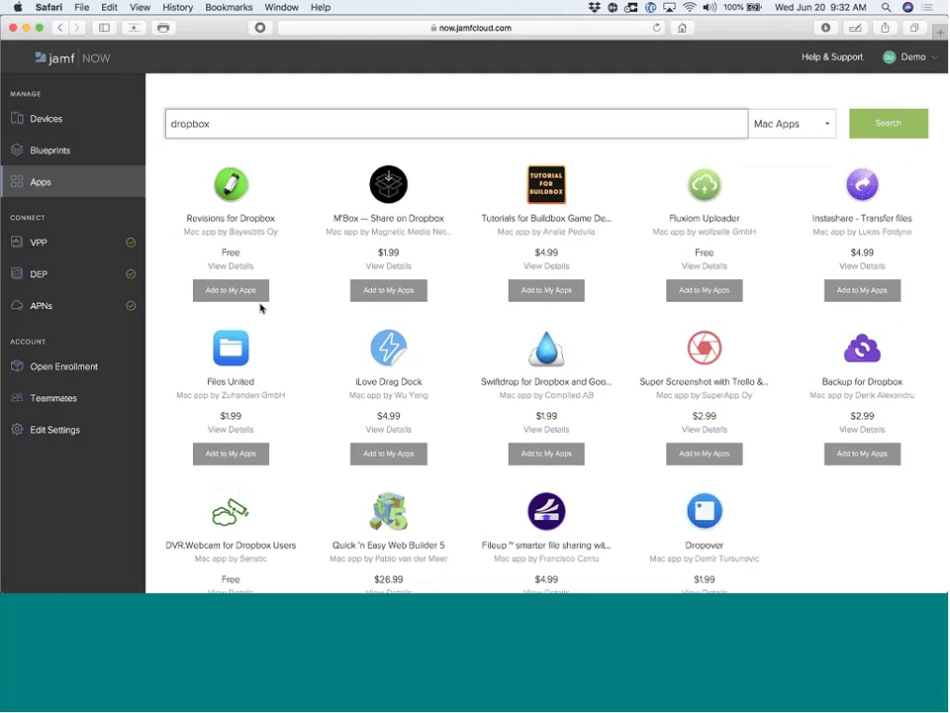
# Leave the app search and open the Sales blueprint's apps
pyautogui.click(80, 181)
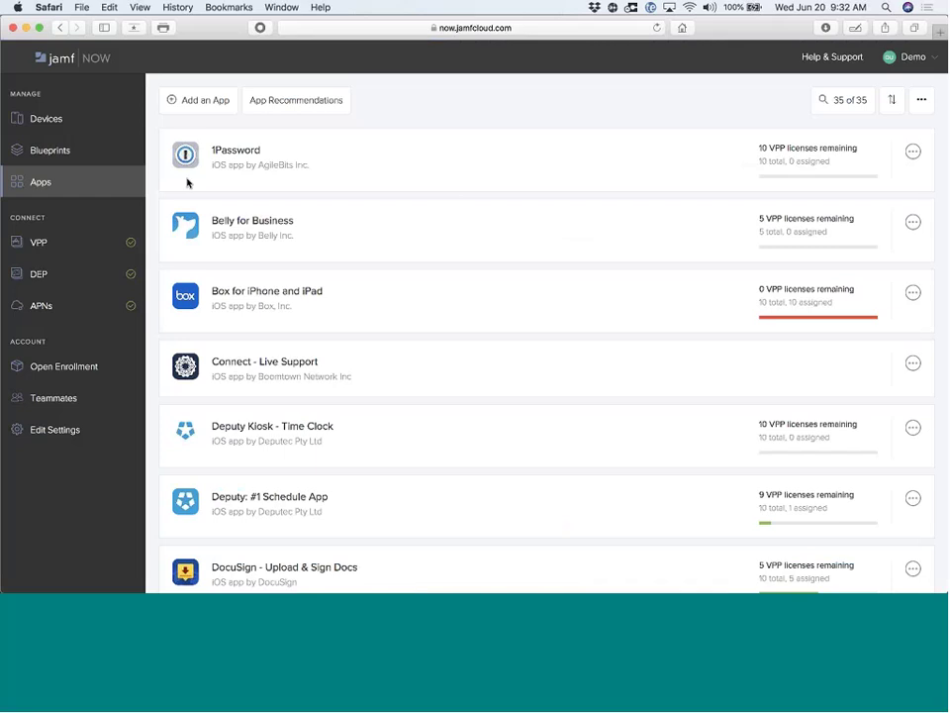
pyautogui.click(41, 151)
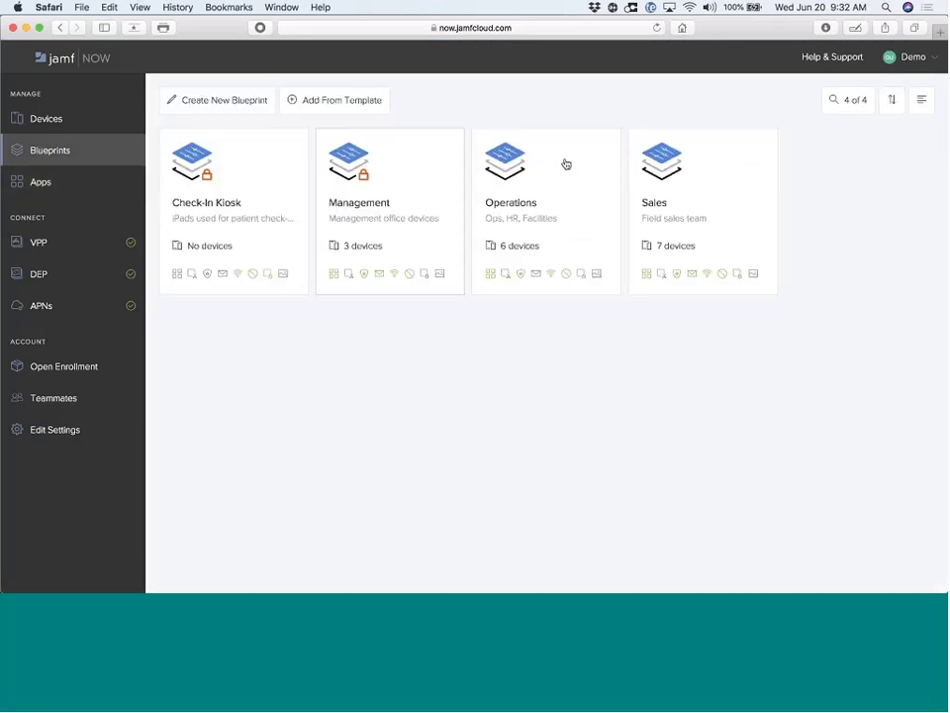
pyautogui.click(672, 185)
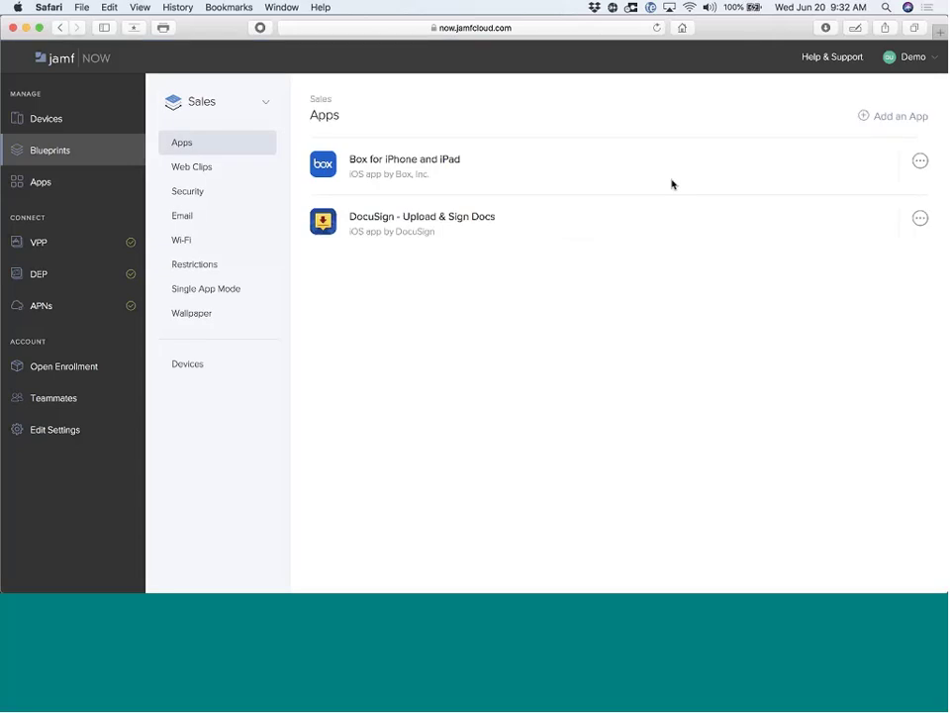
# Try to add Connect - Live Support and Deputy: #1 Schedule App to the Sales blueprint
pyautogui.click(894, 120)
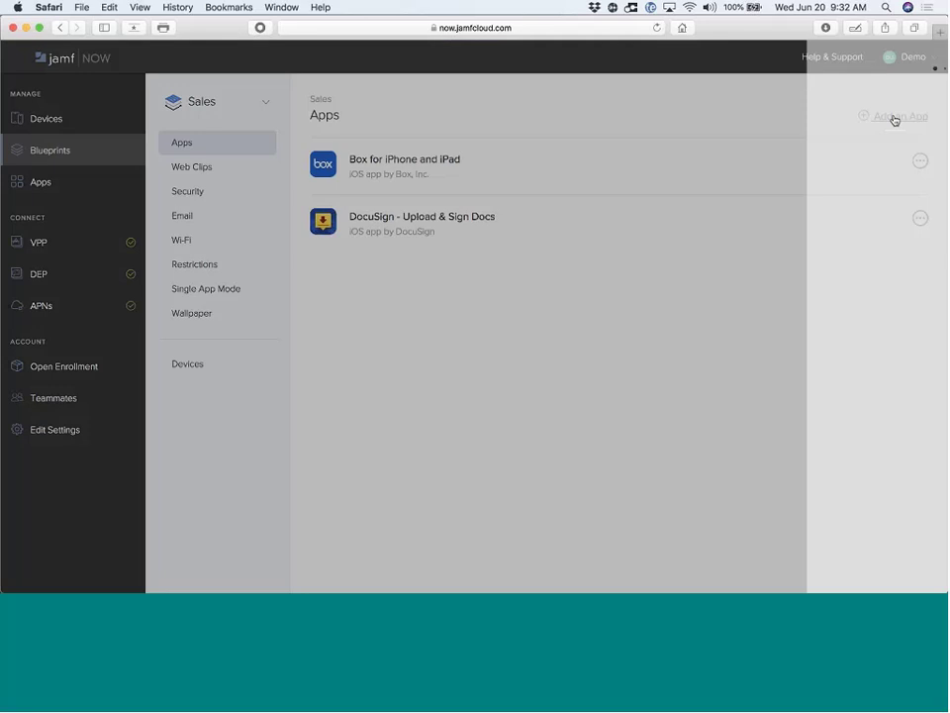
pyautogui.click(875, 367)
pyautogui.scroll(-3, 873, 367)
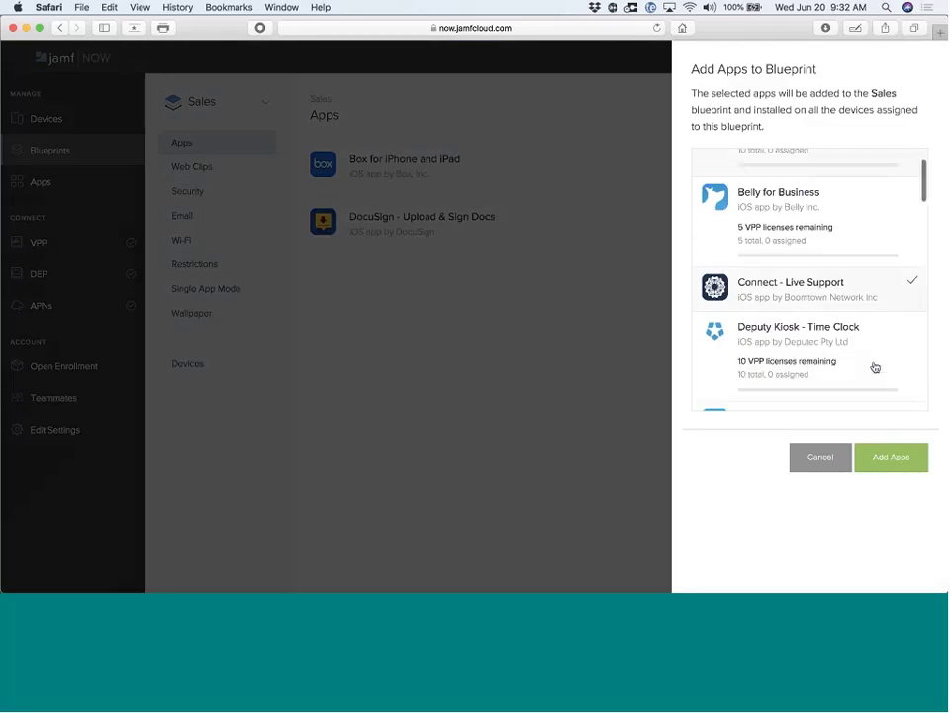
pyautogui.click(871, 402)
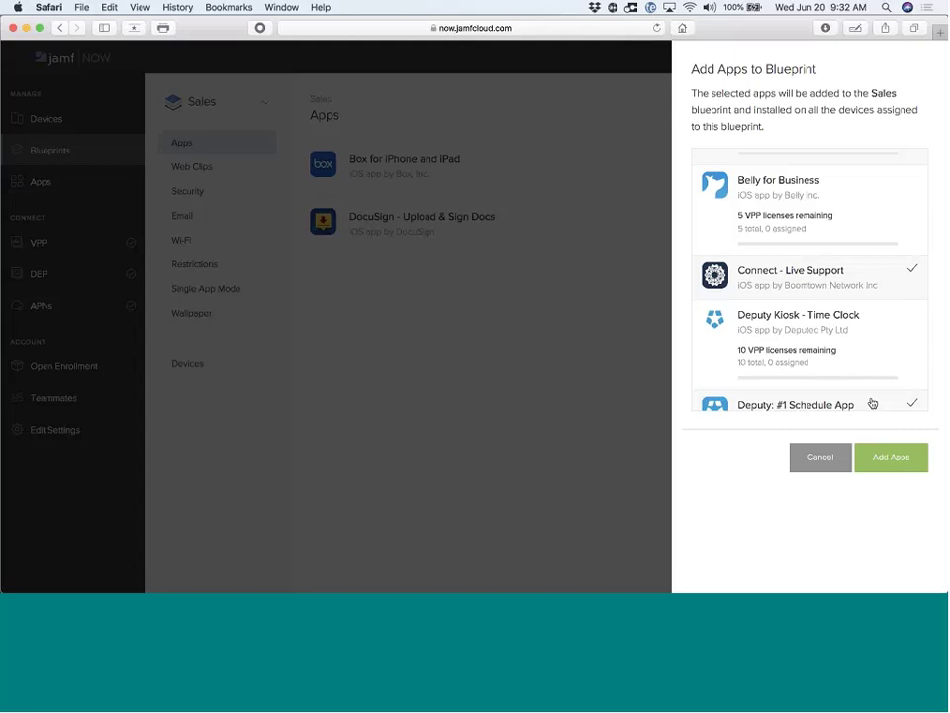
pyautogui.scroll(-2, 850, 349)
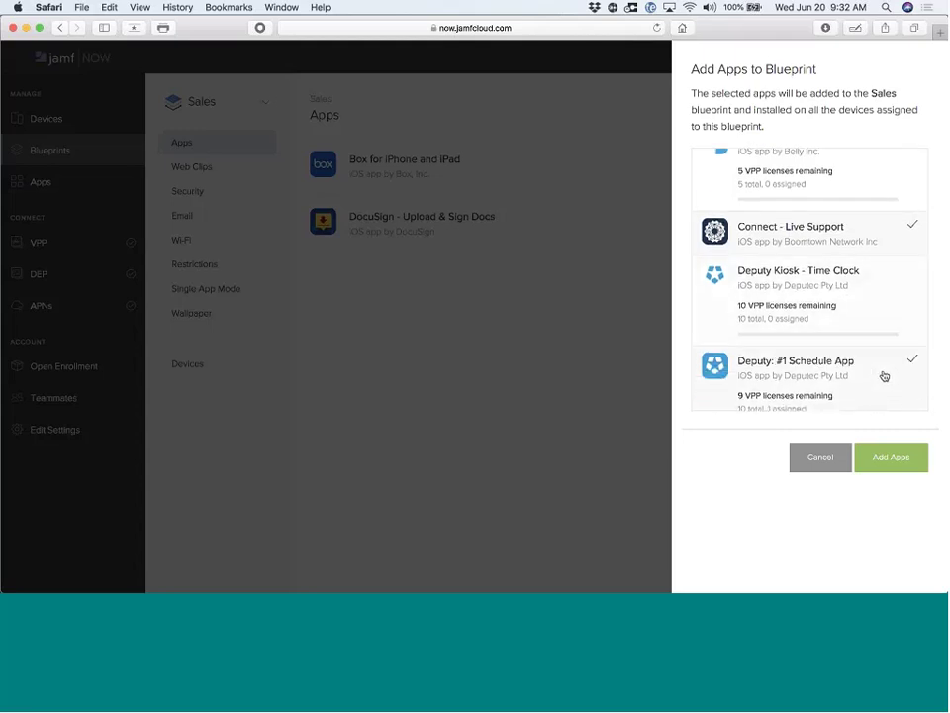
pyautogui.click(887, 462)
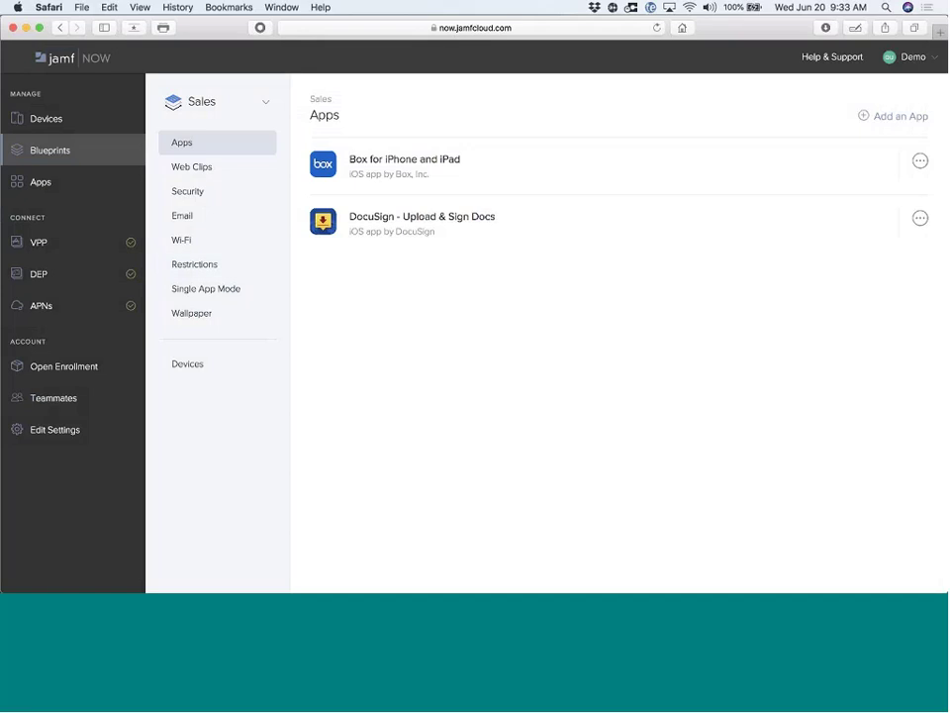
# Review the Sales blueprint's web clips, security, email, Wi-Fi and restrictions settings
pyautogui.click(197, 180)
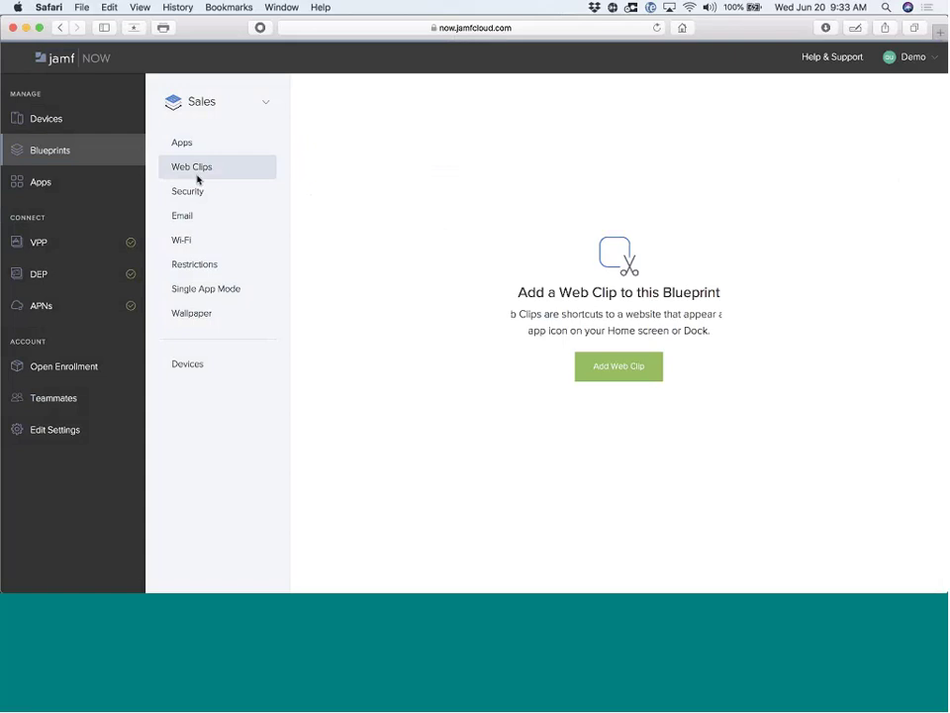
pyautogui.click(192, 195)
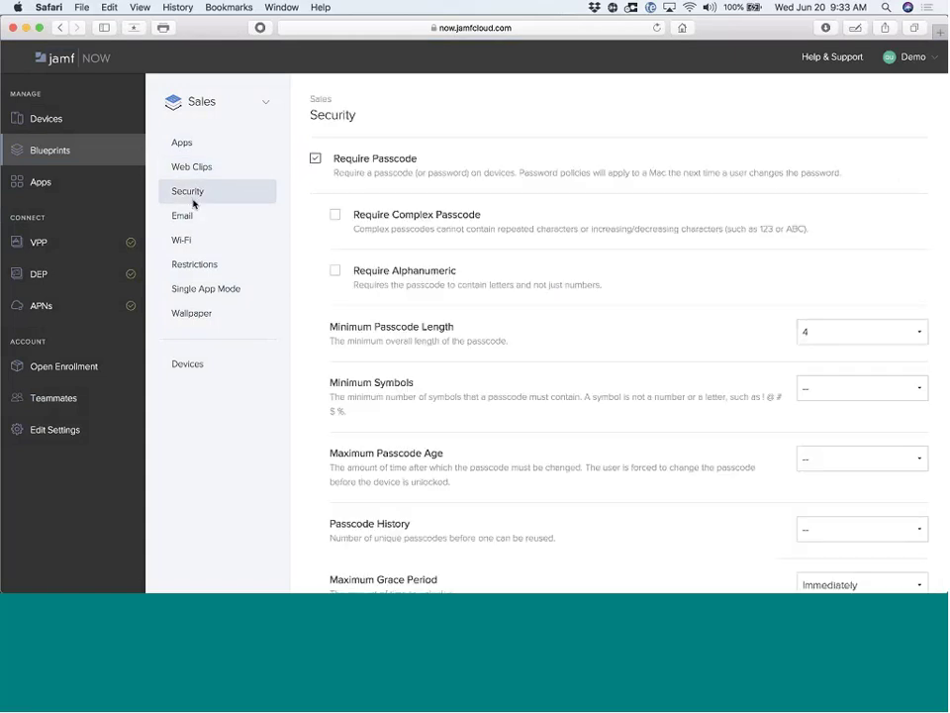
pyautogui.click(194, 219)
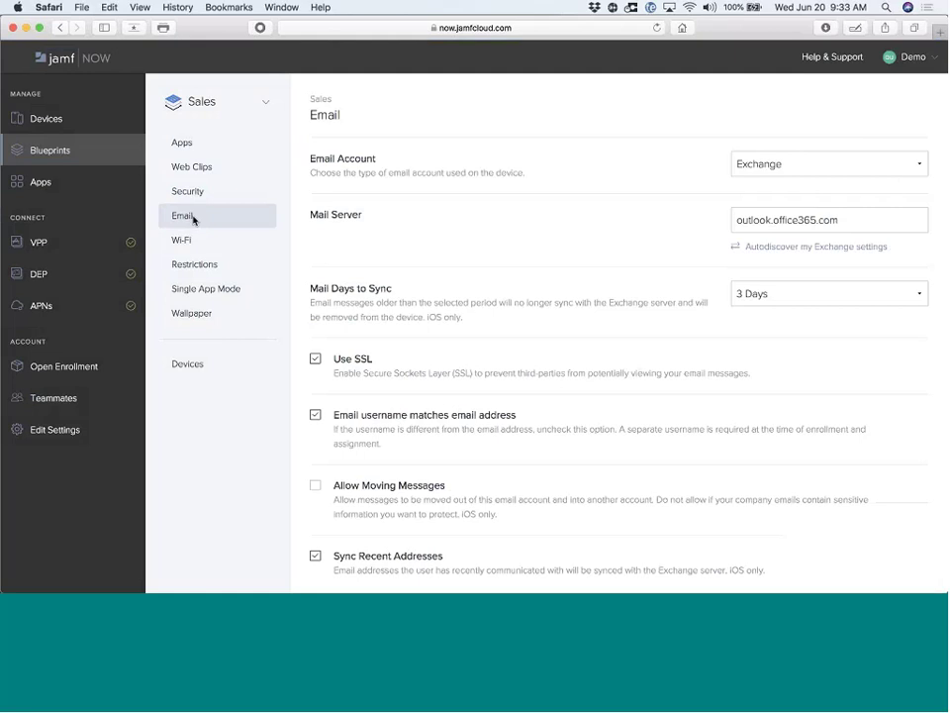
pyautogui.click(193, 243)
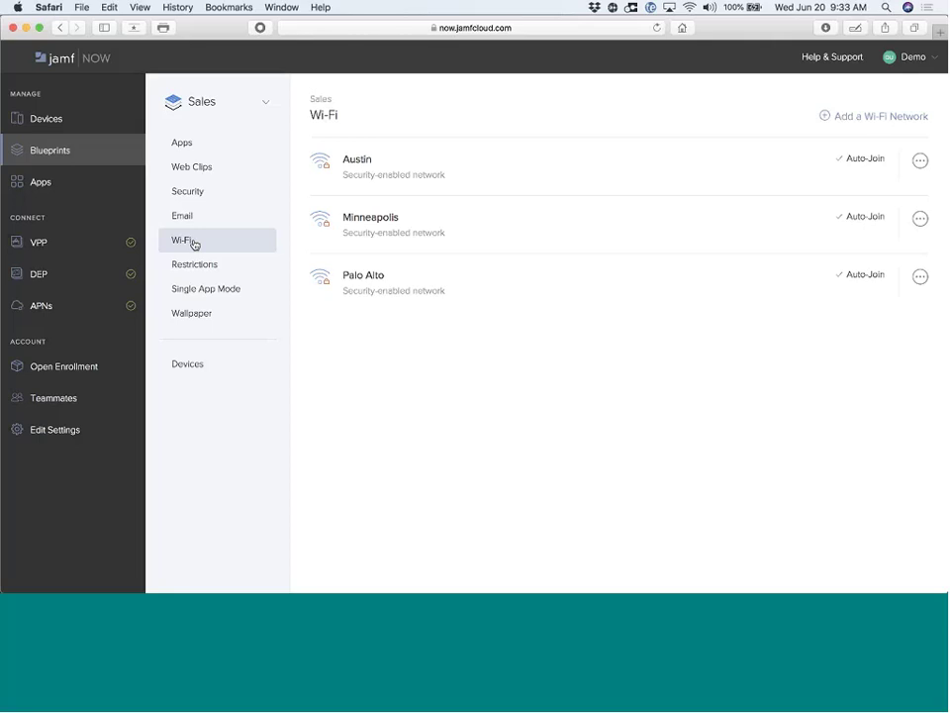
pyautogui.click(206, 268)
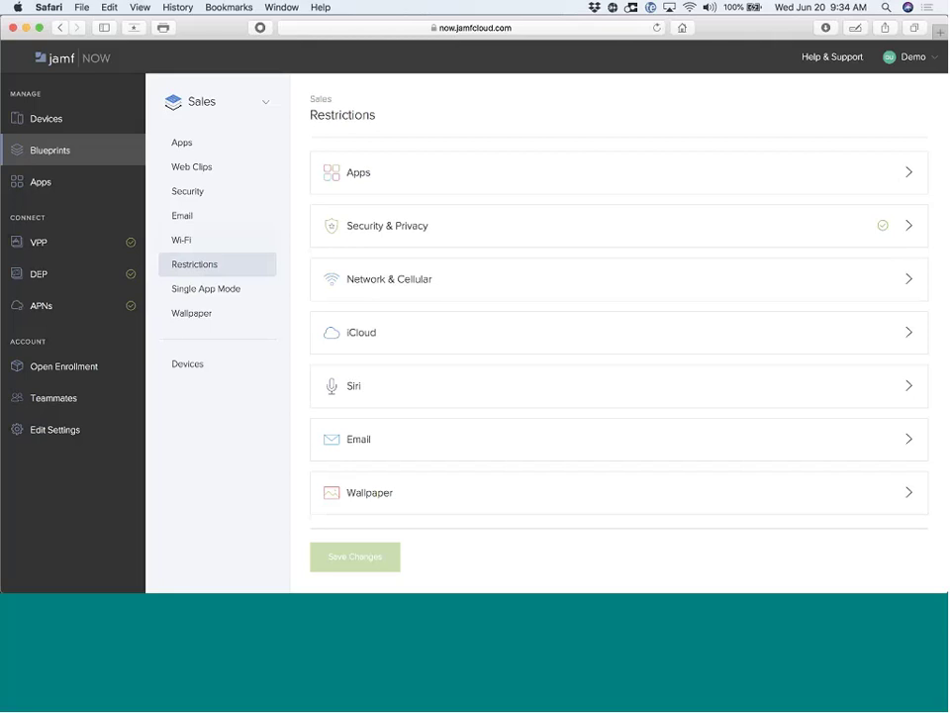
pyautogui.click(370, 176)
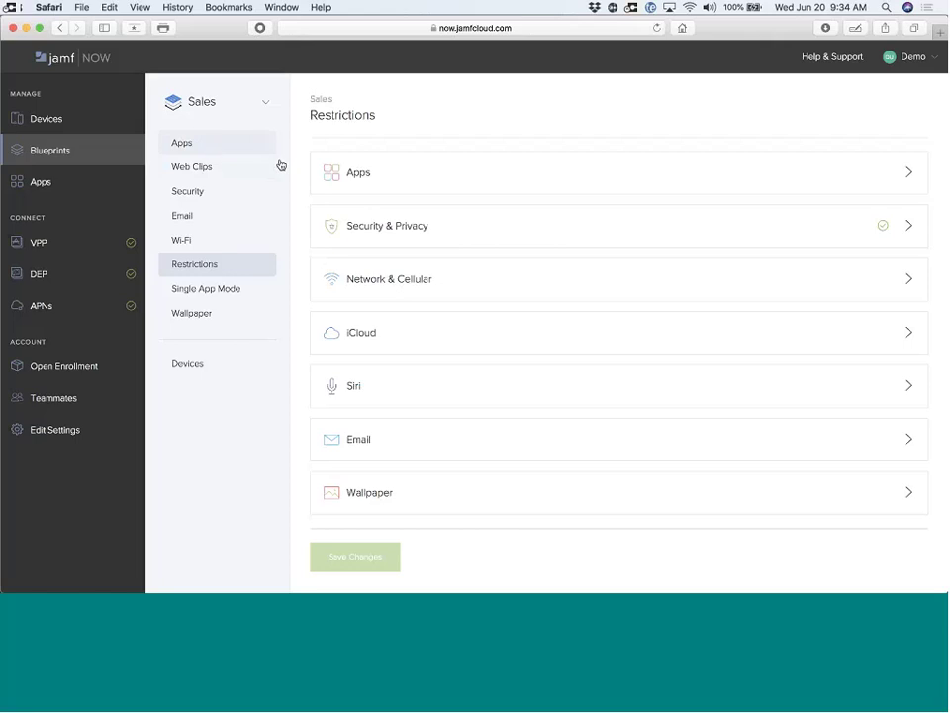
# Review the Security & Privacy options in the Sales blueprint's restrictions, including managed app data segregation, and collapse the section
pyautogui.click(390, 227)
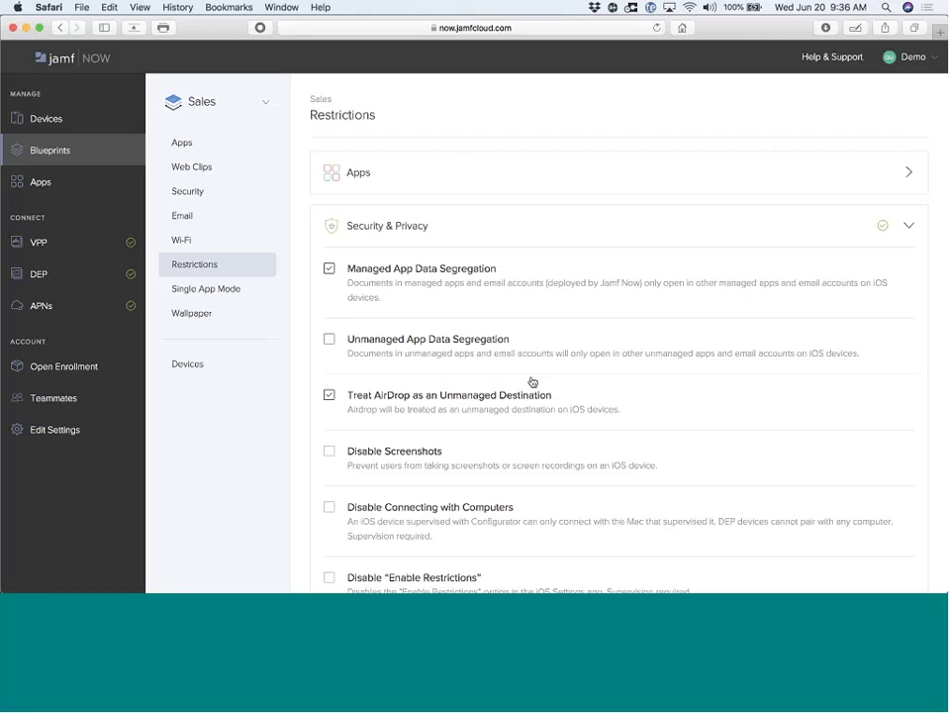
pyautogui.scroll(-3, 532, 383)
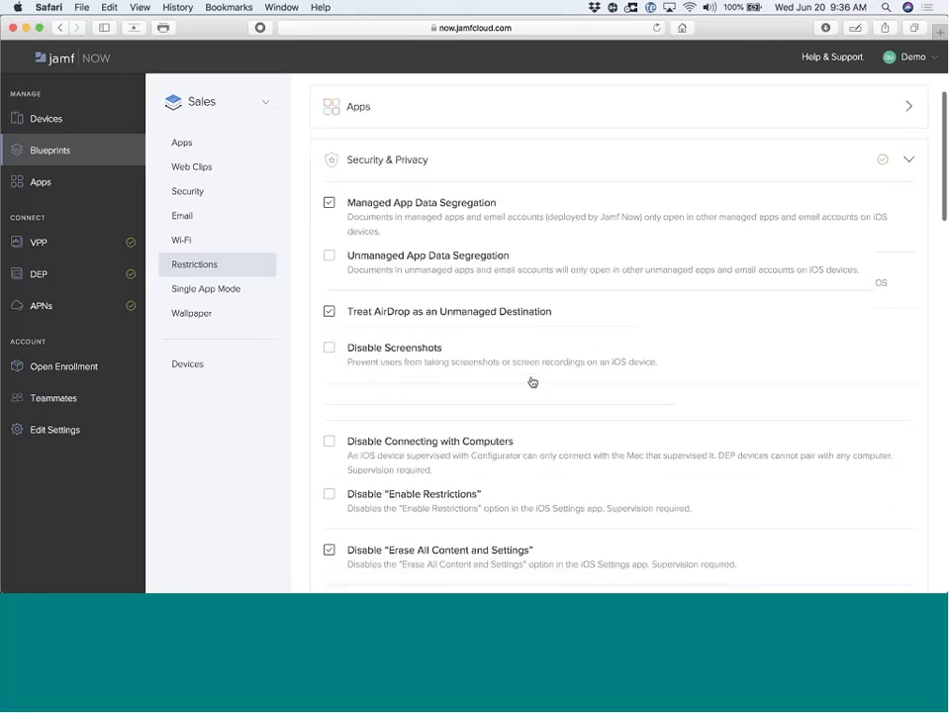
pyautogui.scroll(-1, 533, 382)
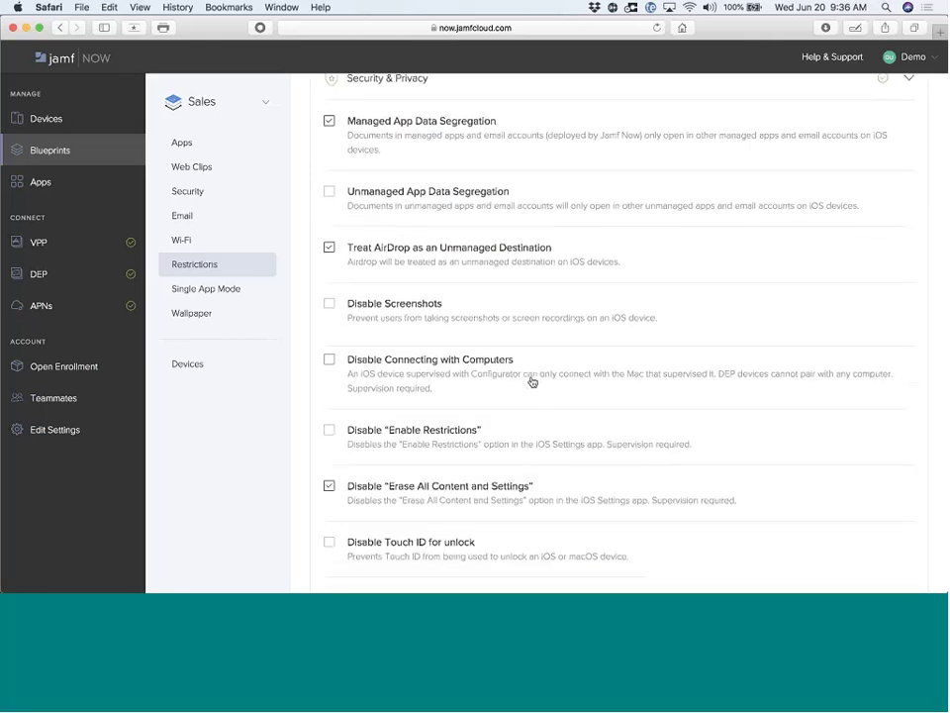
pyautogui.scroll(5, 532, 382)
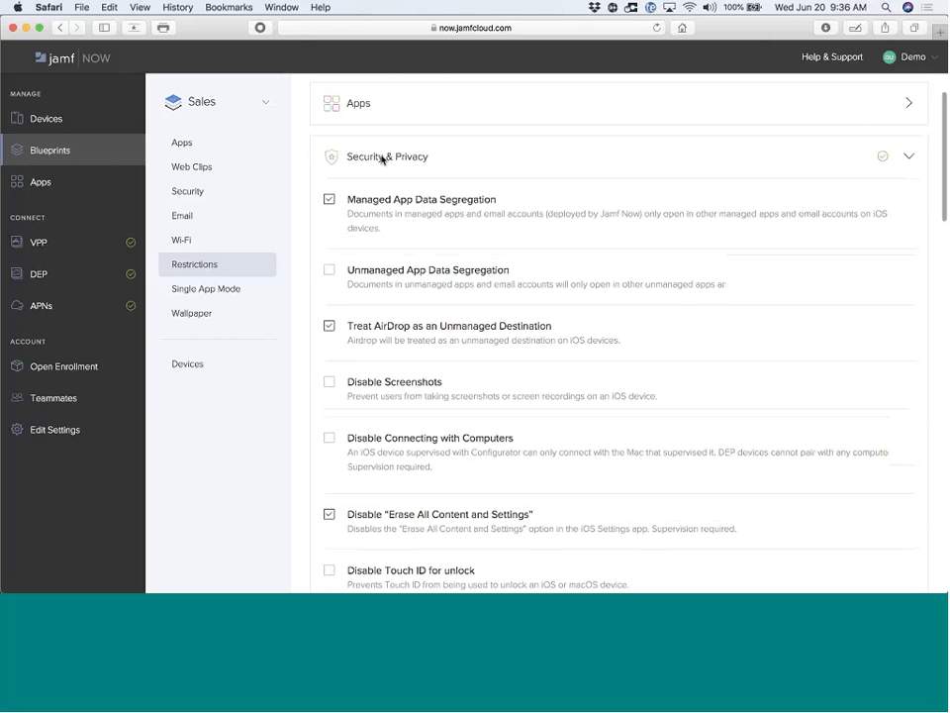
pyautogui.click(384, 158)
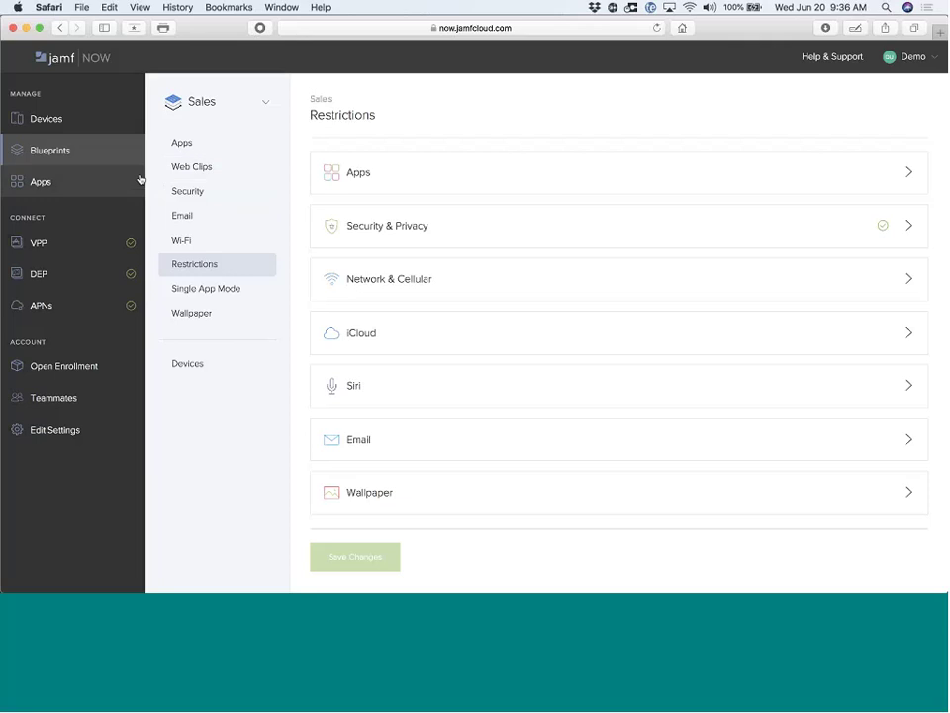
# Open the iPad (3) device record and look through its dashboard down to the Activation Lock and supervision details
pyautogui.click(92, 127)
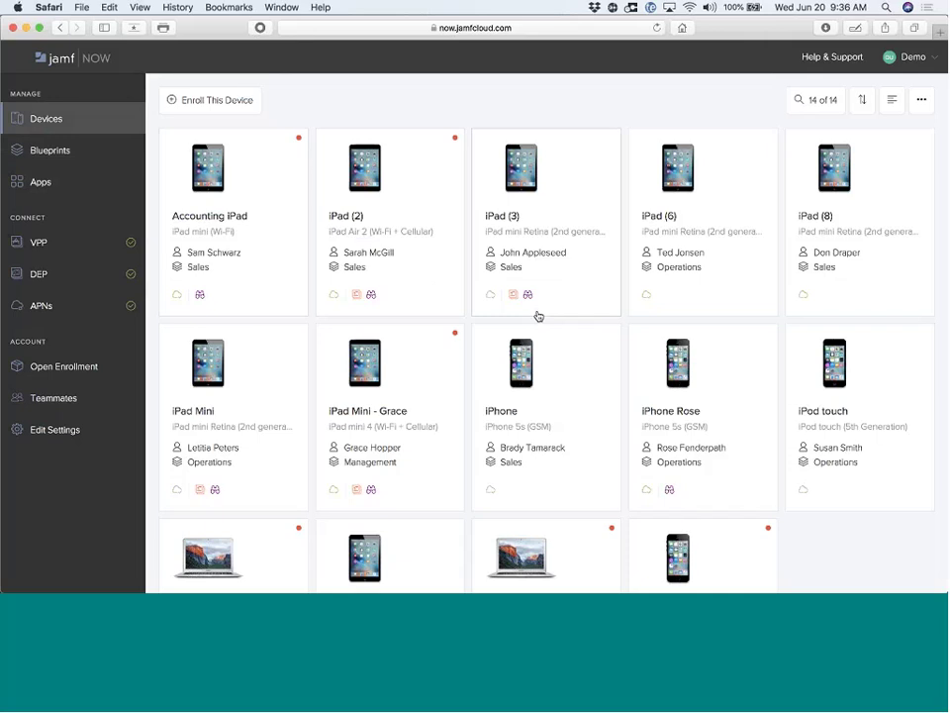
pyautogui.click(562, 202)
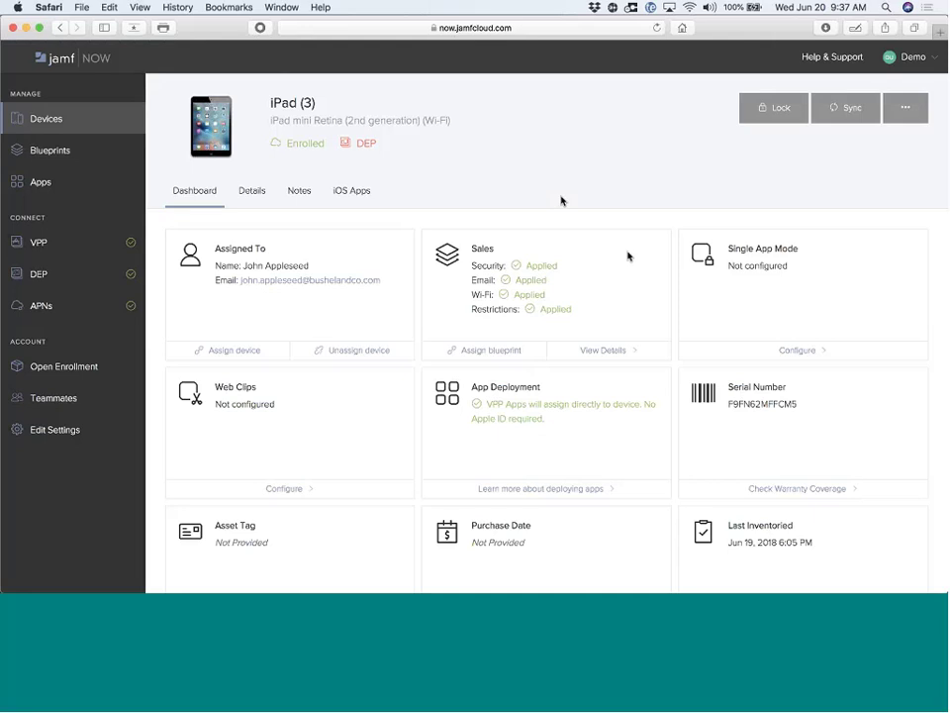
pyautogui.scroll(-3, 634, 278)
pyautogui.scroll(-3, 639, 292)
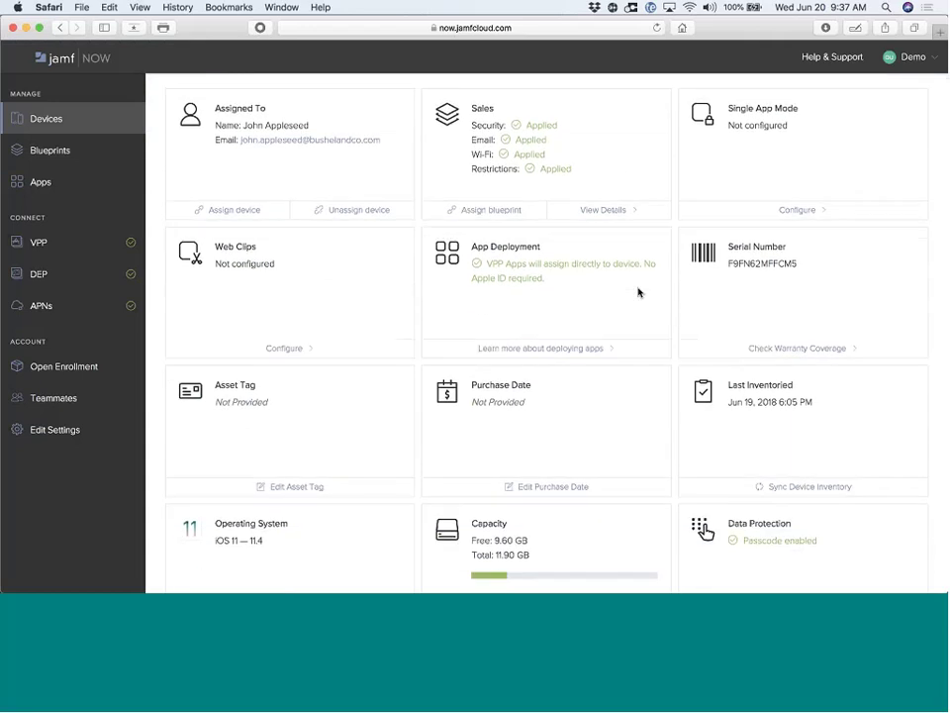
pyautogui.scroll(-5, 638, 292)
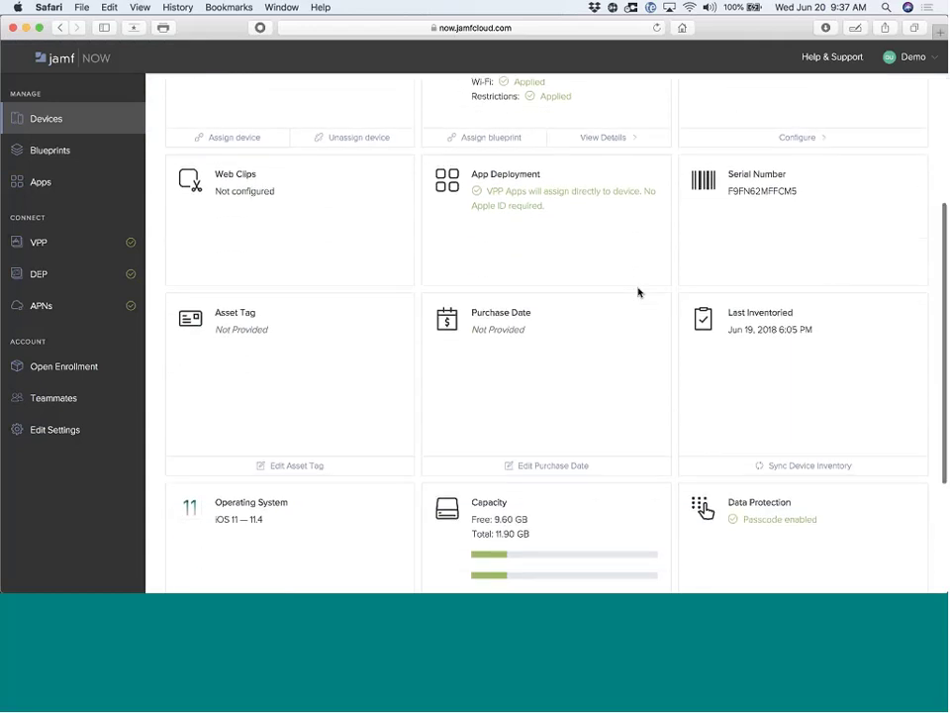
pyautogui.scroll(-3, 638, 292)
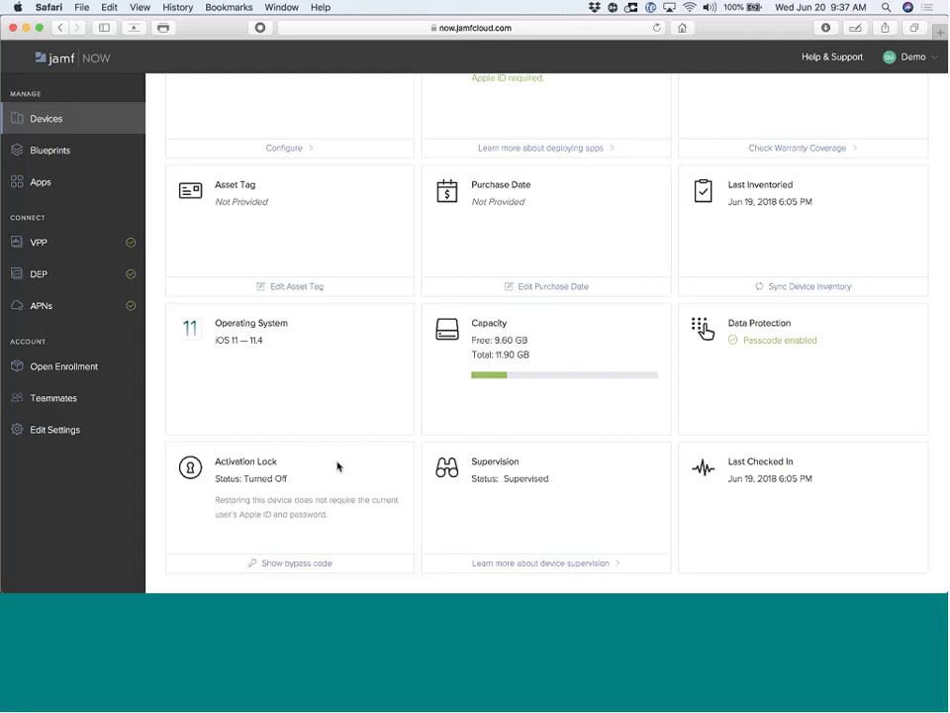
# Switch to Desktop 6, open the Jamf Now Clear Activation Lock video from the Jamf Desktop "Stuff" folder, and close the folder window
pyautogui.hotkey('ctrl', 'Up')
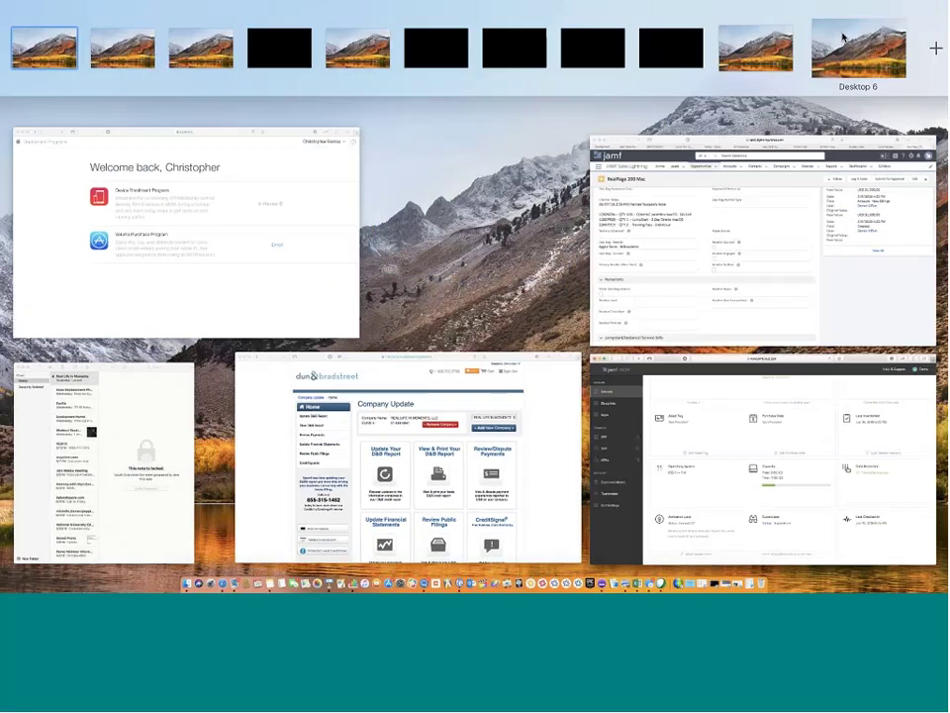
pyautogui.click(857, 44)
pyautogui.click(825, 487)
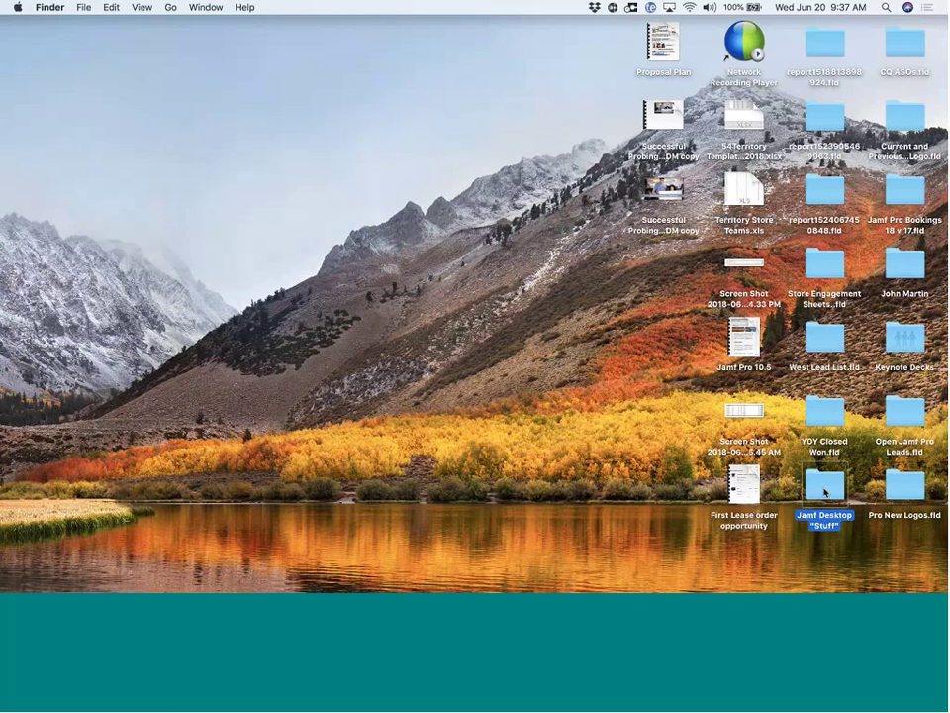
pyautogui.doubleClick(824, 489)
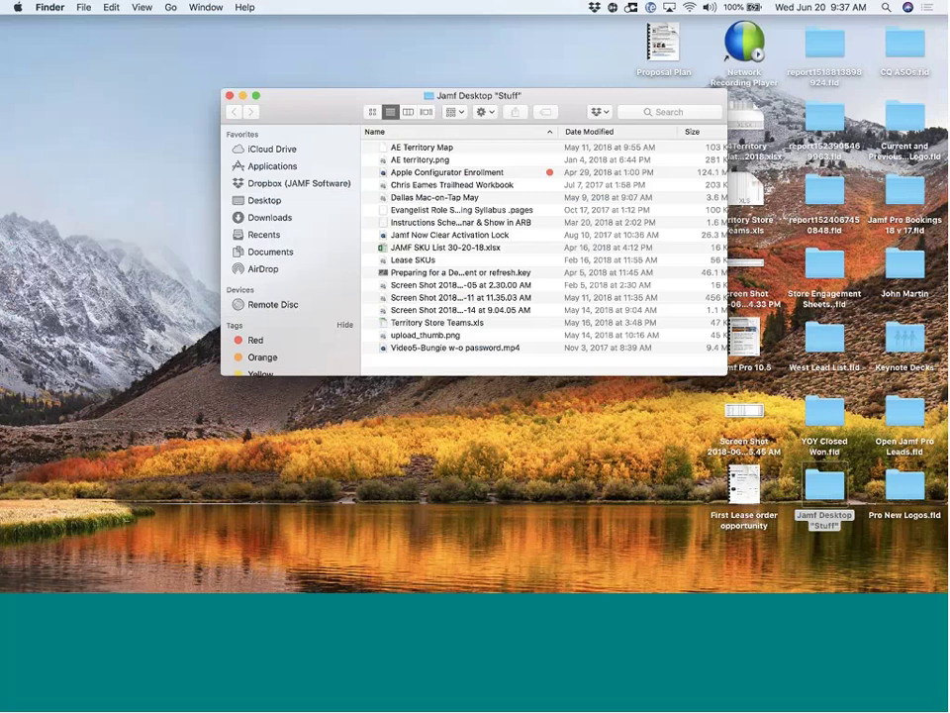
pyautogui.click(415, 237)
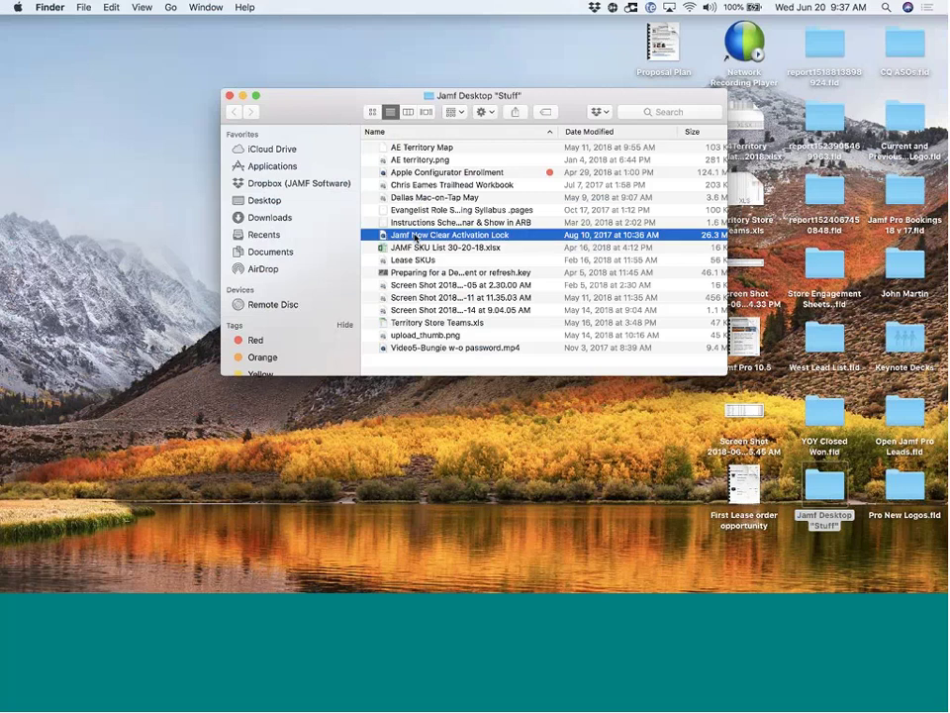
pyautogui.doubleClick(415, 238)
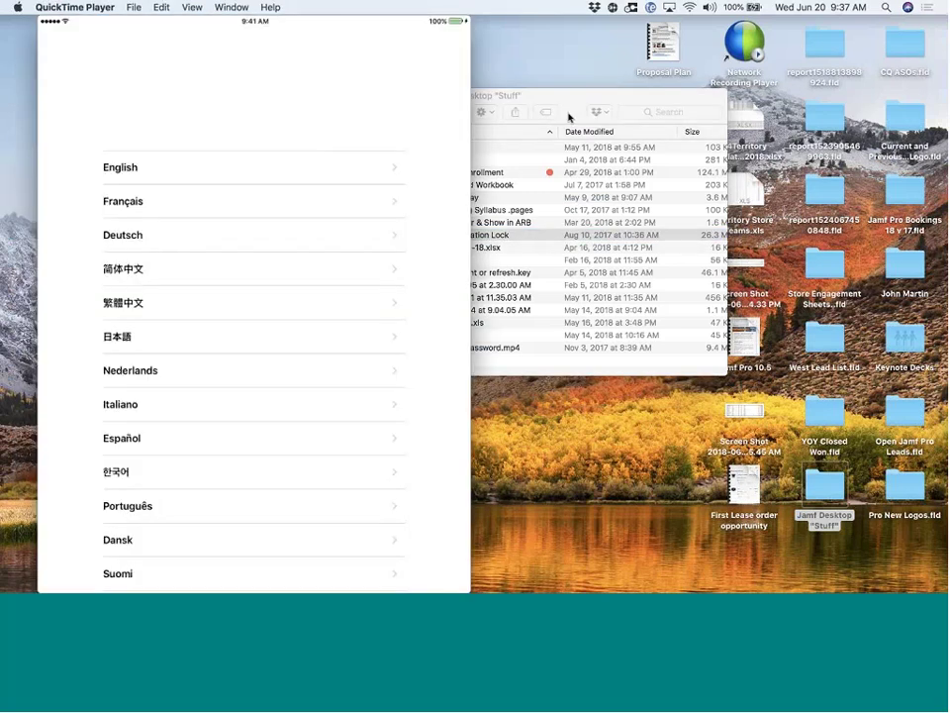
pyautogui.click(569, 117)
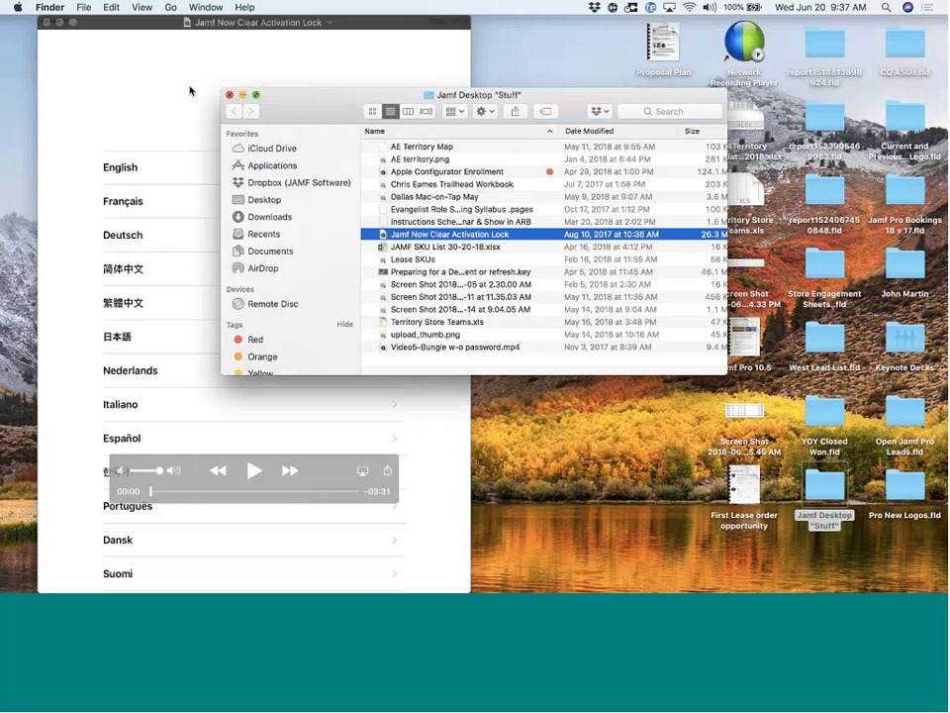
pyautogui.click(229, 95)
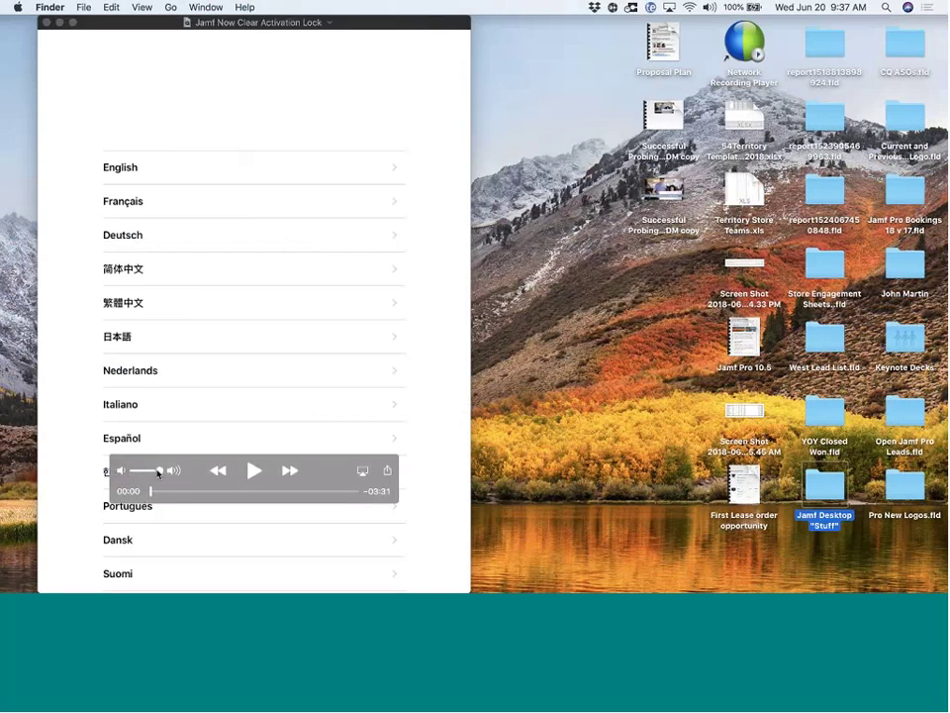
# Mute the Jamf Now Clear Activation Lock video and play it in full screen
pyautogui.click(123, 473)
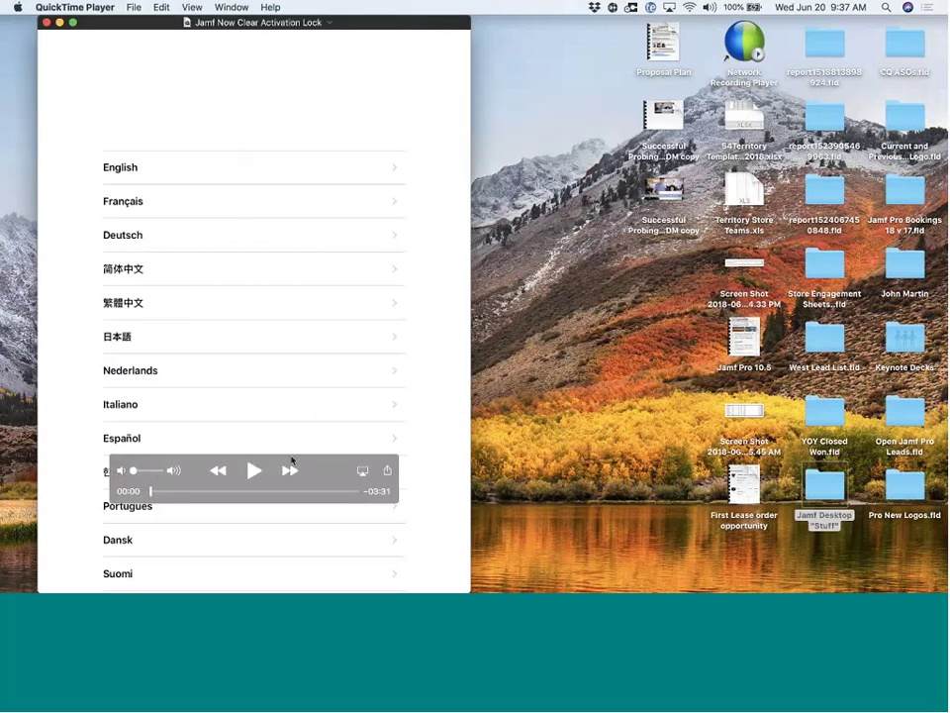
pyautogui.click(252, 472)
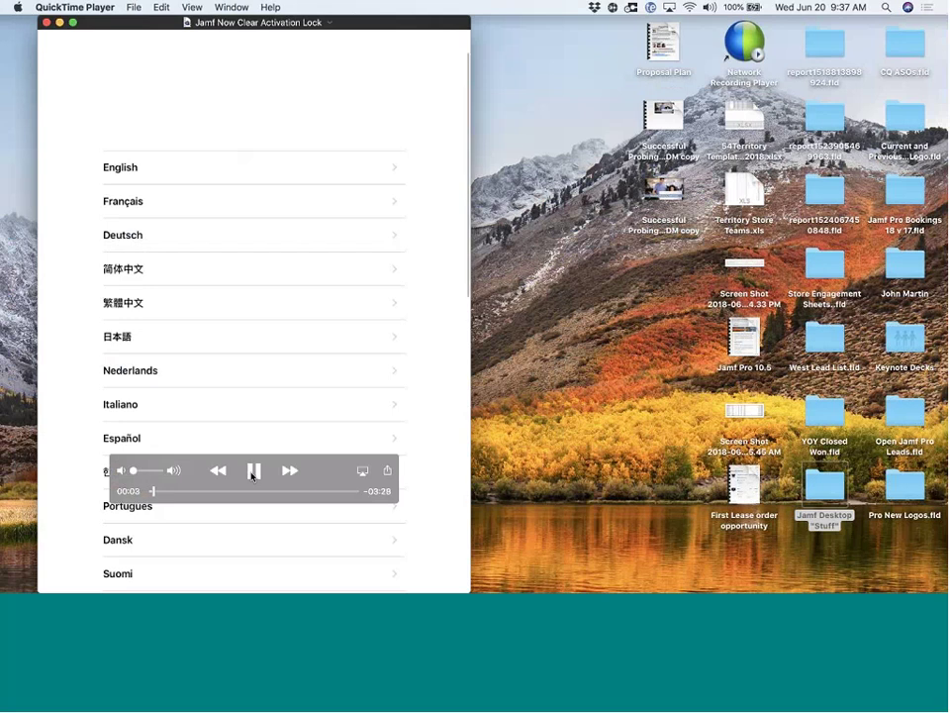
pyautogui.click(73, 23)
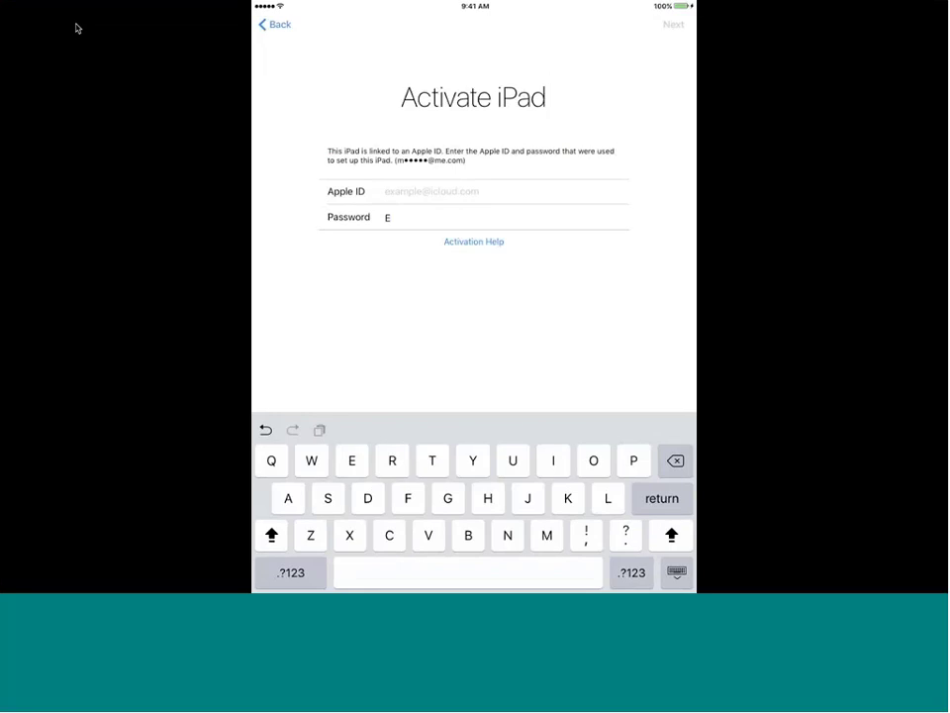
# Watch the recorded iPad activation and passcode setup, skip slightly ahead, and pause the video at the Apple ID sign-in screen
pyautogui.moveTo(388, 214)
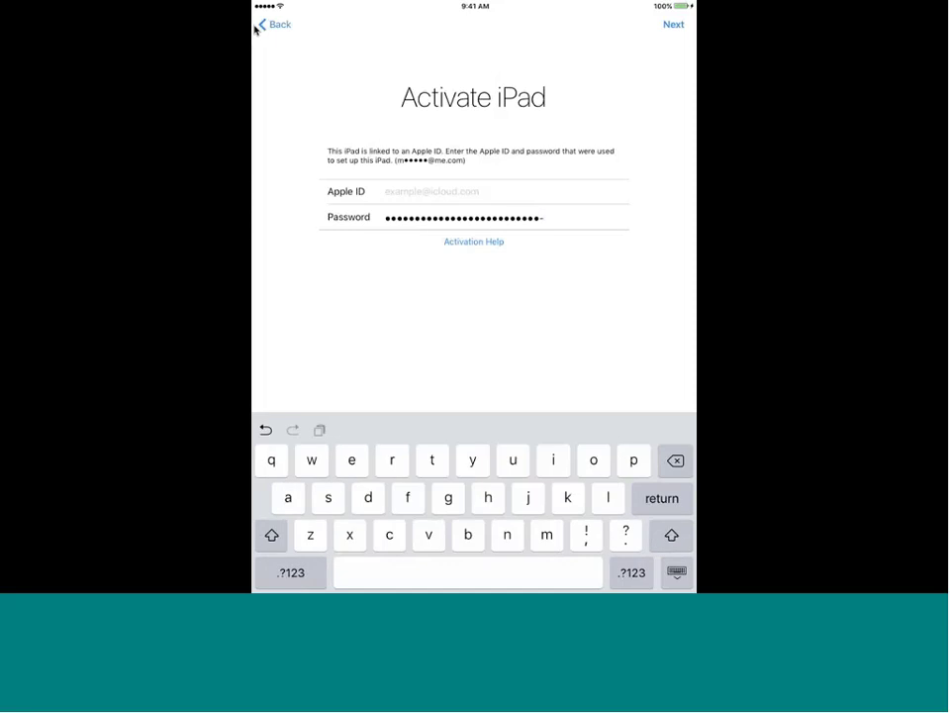
pyautogui.moveTo(259, 26)
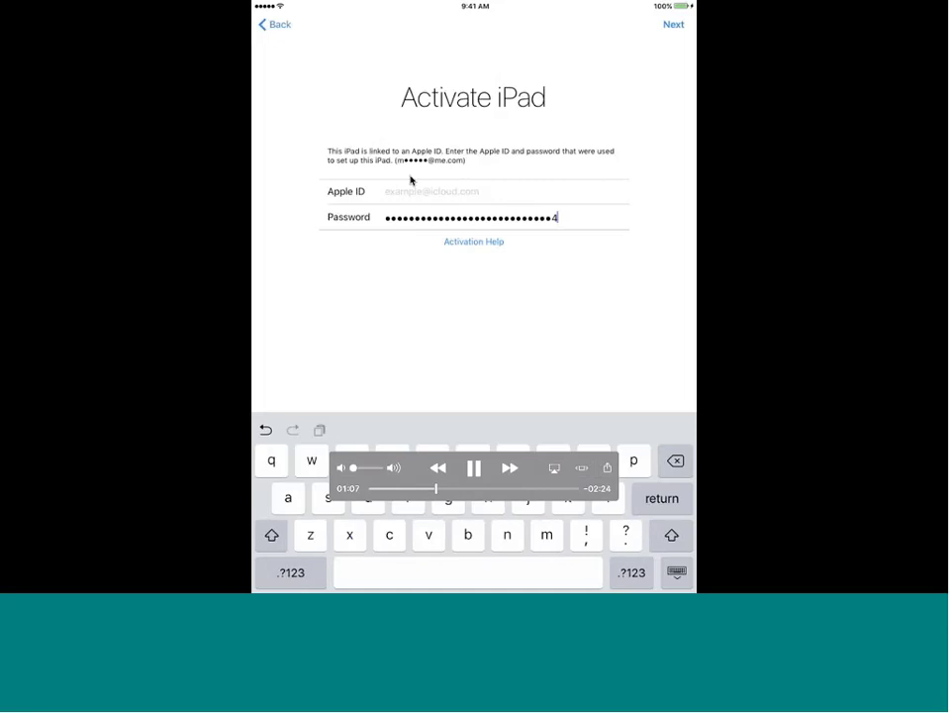
pyautogui.write('V')
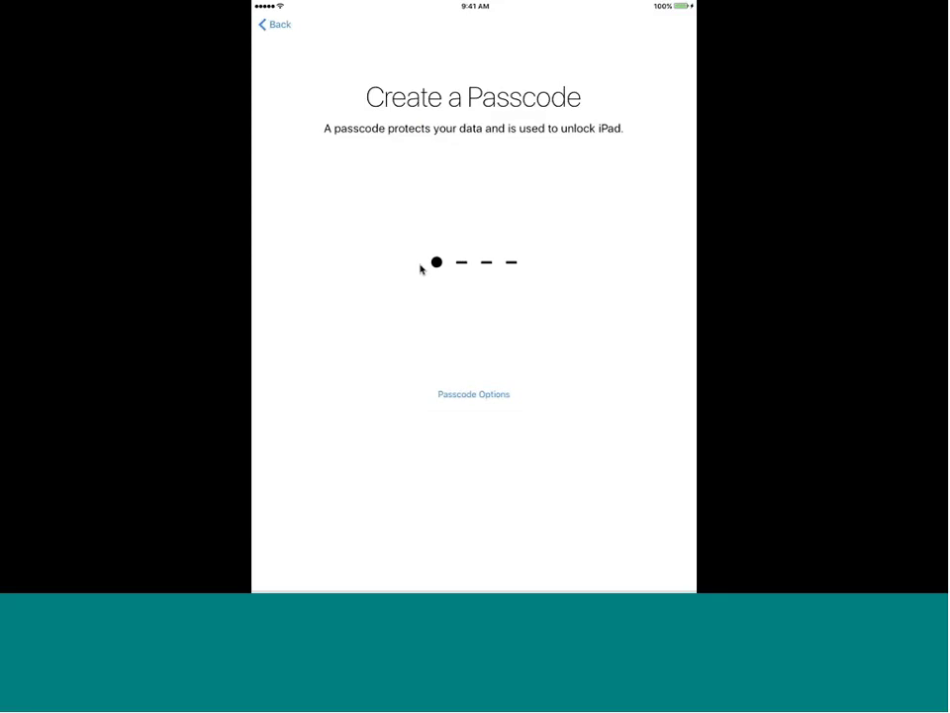
pyautogui.moveTo(484, 370)
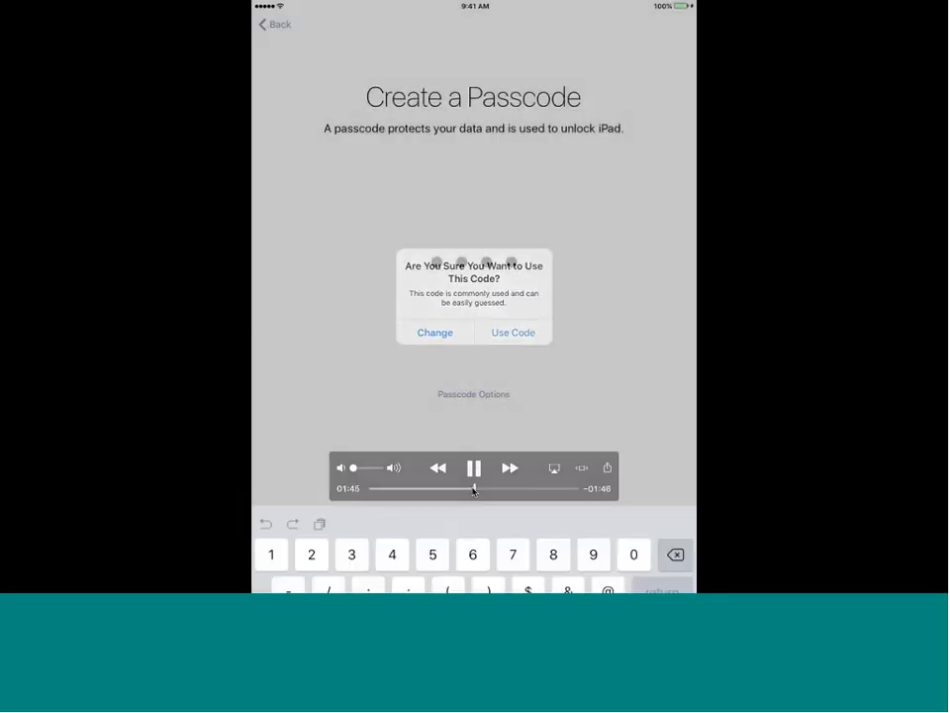
pyautogui.moveTo(473, 489); pyautogui.dragTo(483, 490)
pyautogui.click(476, 473)
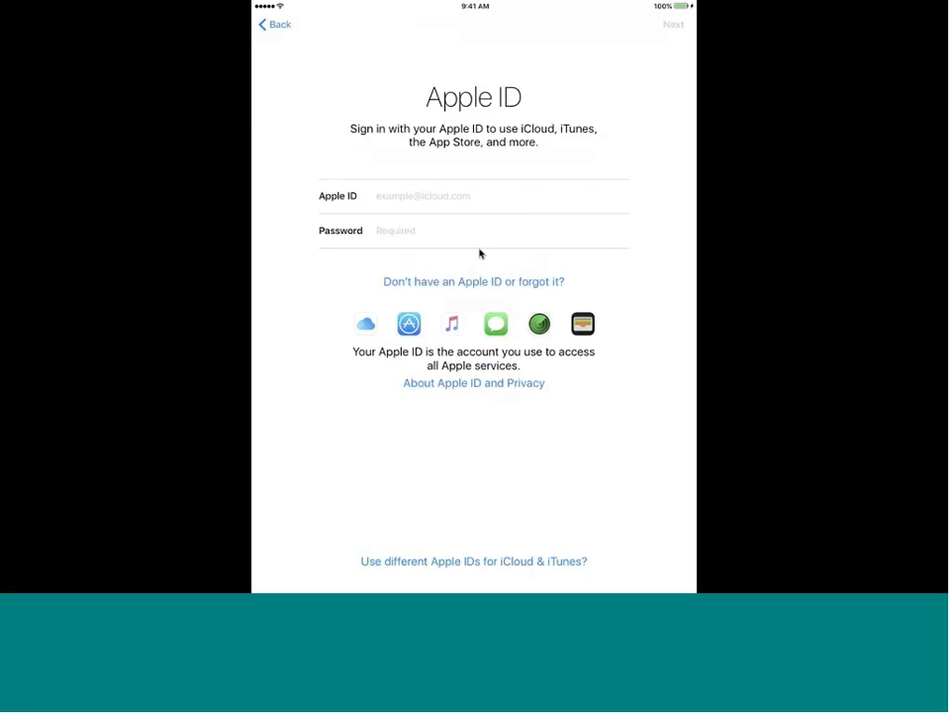
pyautogui.moveTo(436, 251)
pyautogui.moveTo(546, 295)
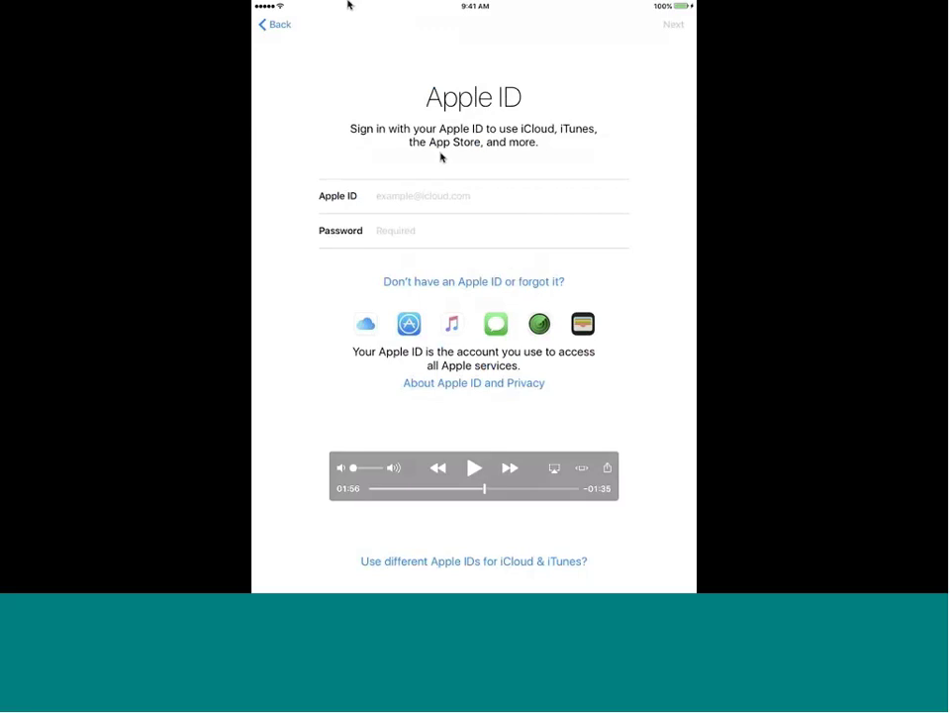
# Exit the video's full-screen view and switch back to the iPad (3) page in Jamf Now in Safari
pyautogui.moveTo(142, 6)
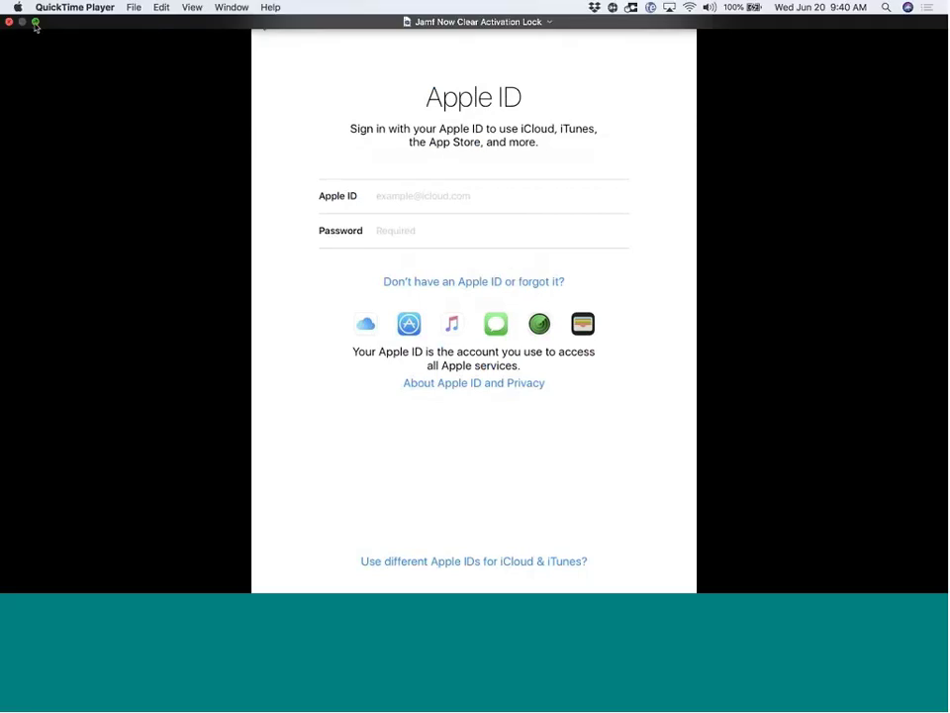
pyautogui.hotkey('ctrl', 'Up')
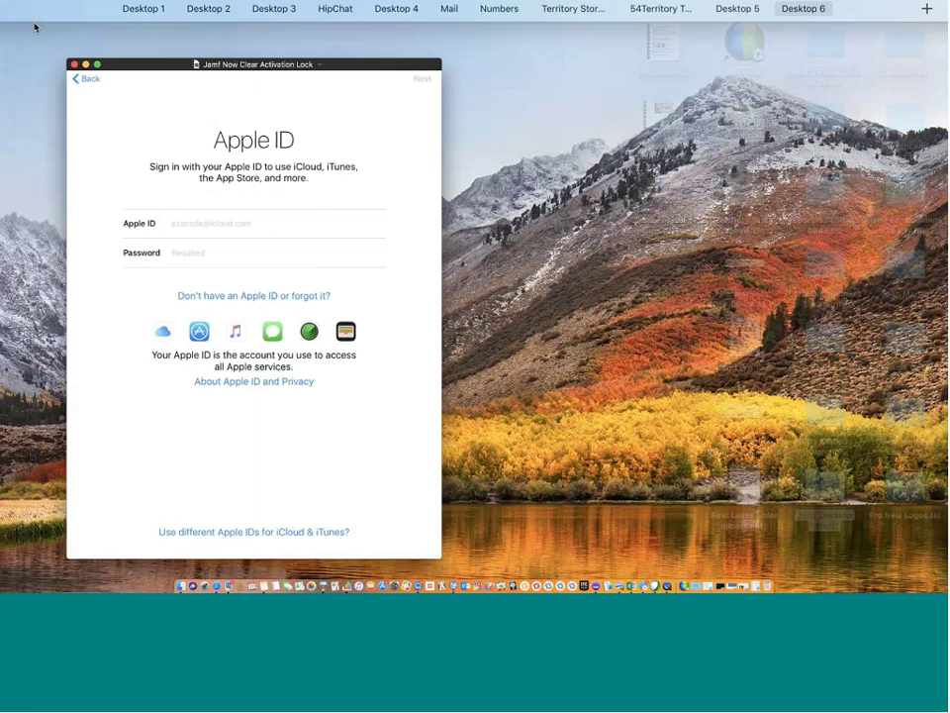
pyautogui.click(164, 17)
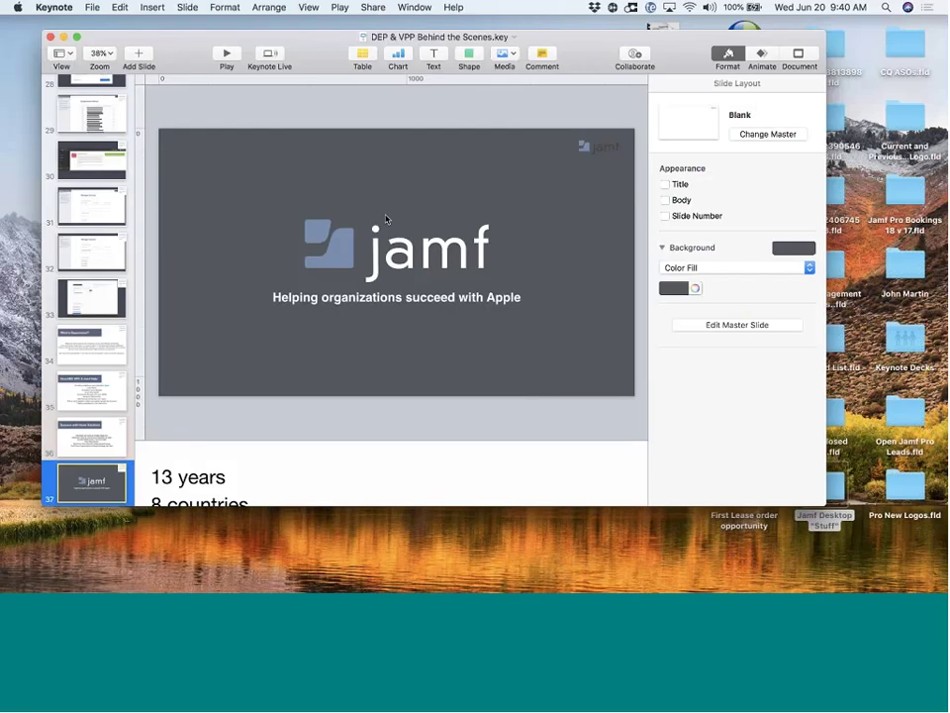
pyautogui.hotkey('ctrl', 'Up')
pyautogui.click(189, 36)
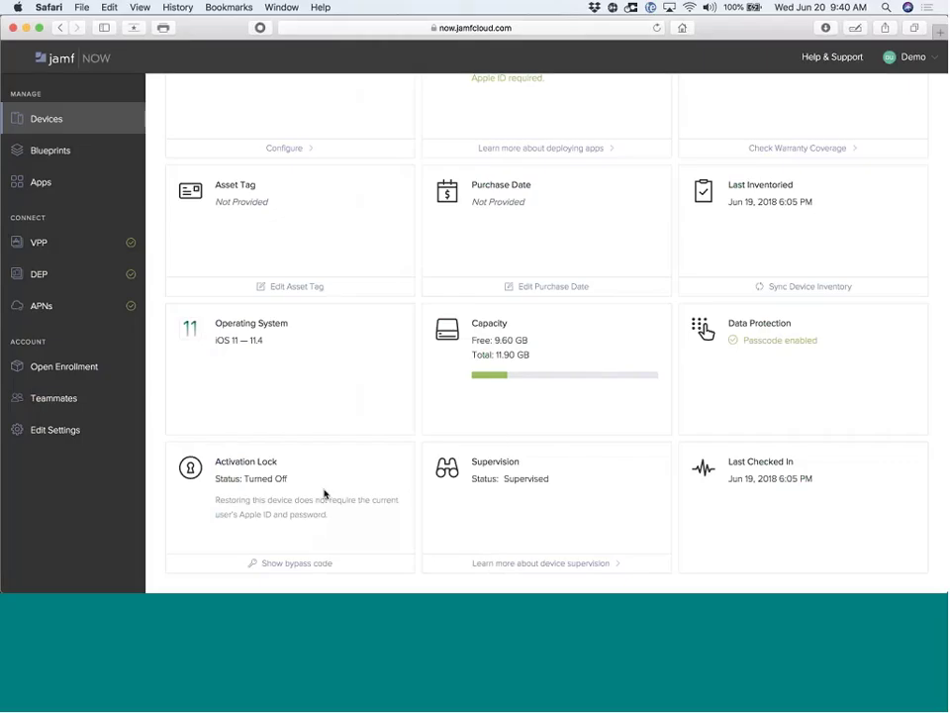
# Open the Enable Lost Mode form for iPad (3) and enter "Please return" as the message
pyautogui.scroll(2, 584, 416)
pyautogui.scroll(5, 584, 416)
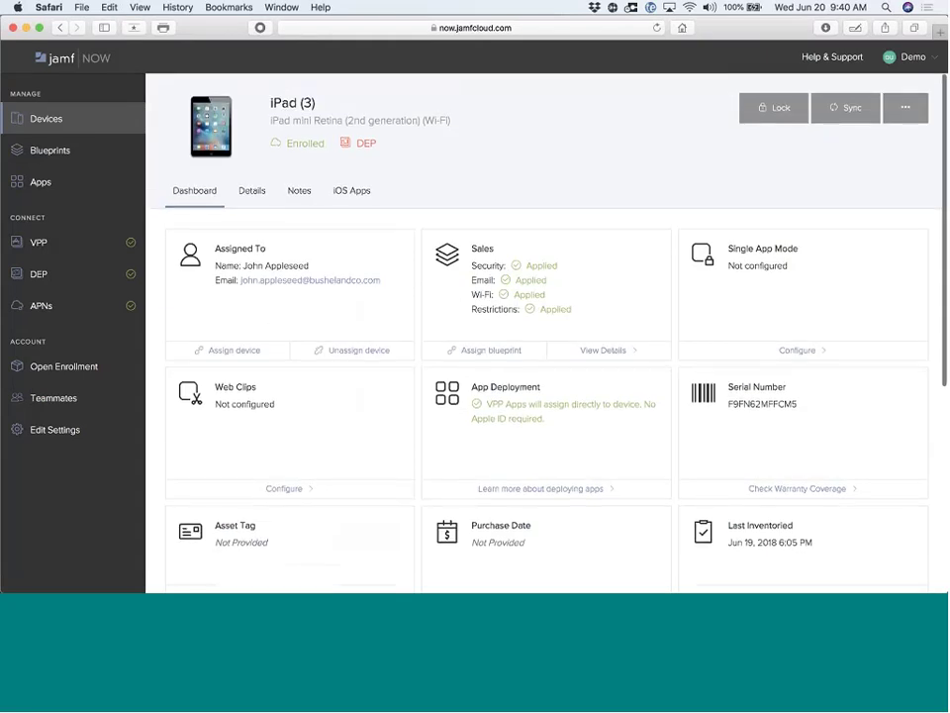
pyautogui.click(905, 109)
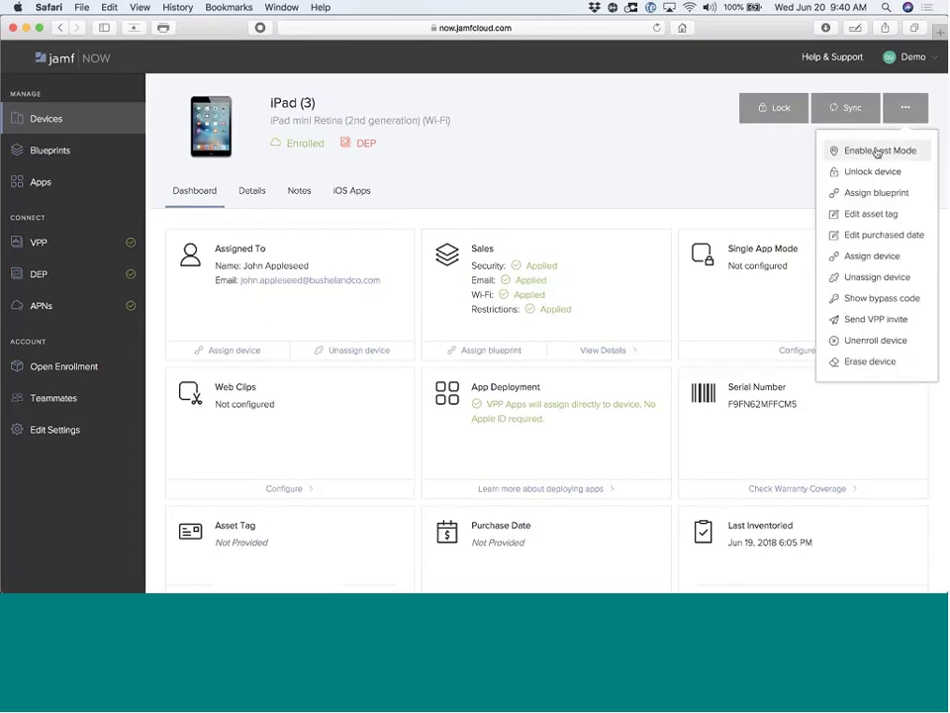
pyautogui.click(876, 152)
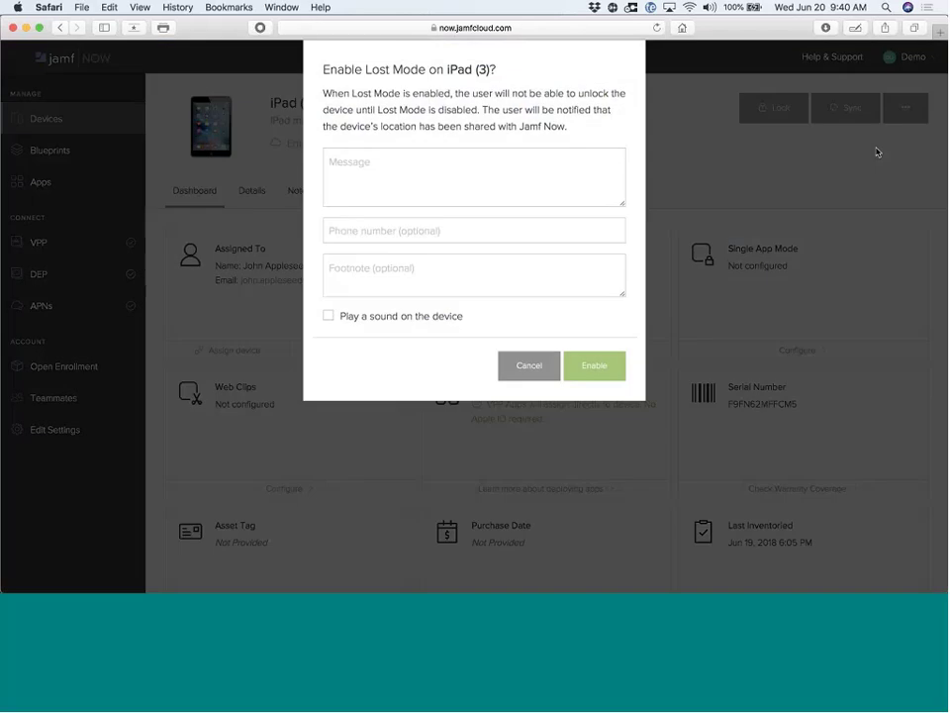
pyautogui.click(556, 155)
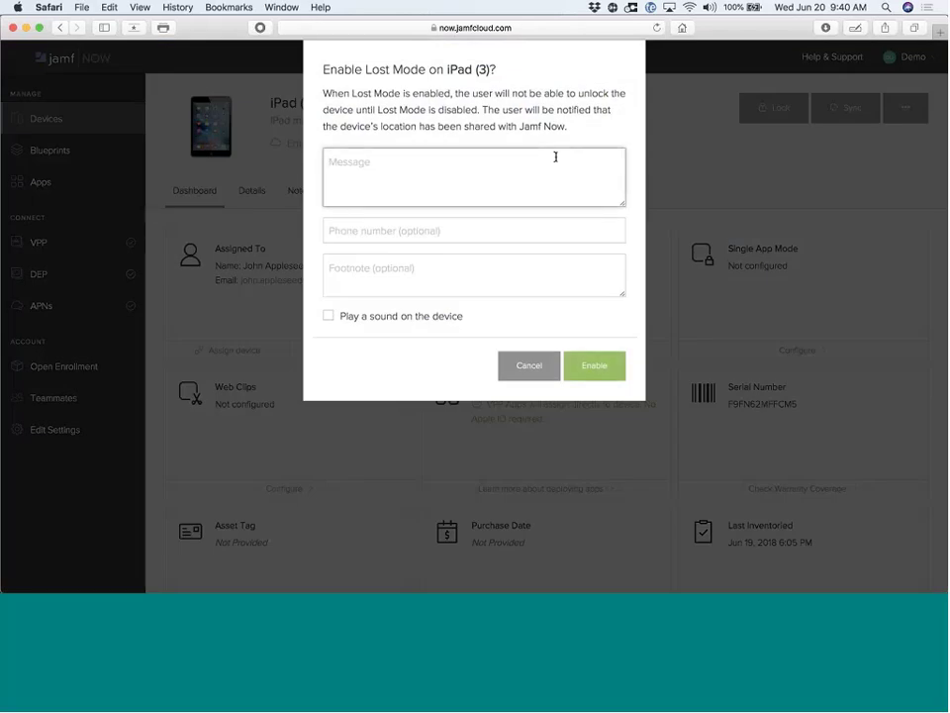
pyautogui.write('Please returnb')
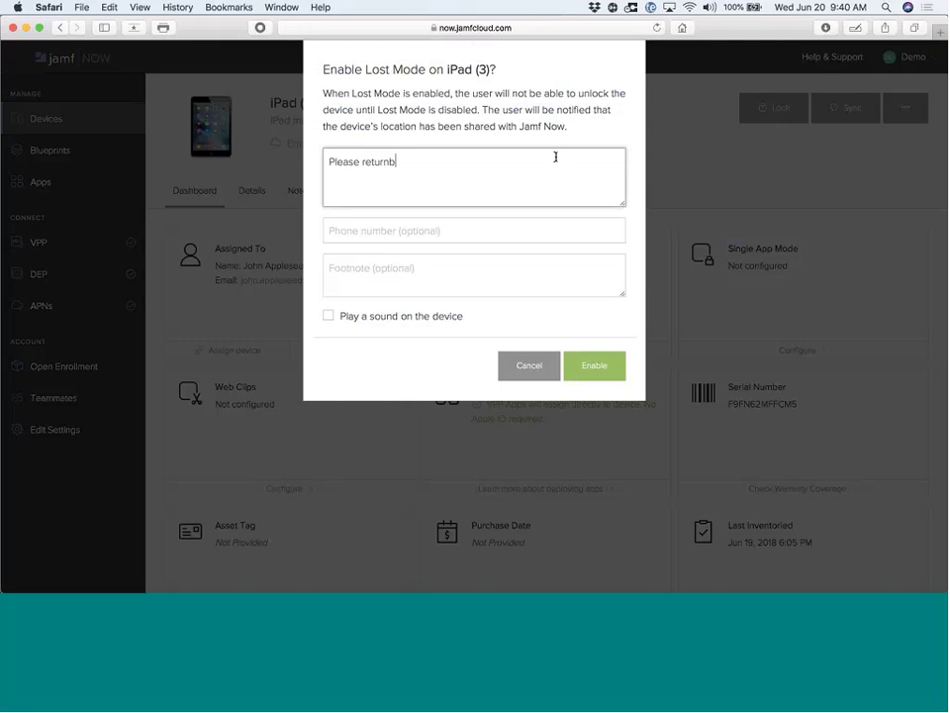
pyautogui.press('Tab')
pyautogui.hotkey('shift', 'Tab')
pyautogui.press('BackSpace')
# Fill in the Lost Mode phone number, select the option to play a sound on the device, and cancel the form
pyautogui.click(549, 232)
pyautogui.write('8')
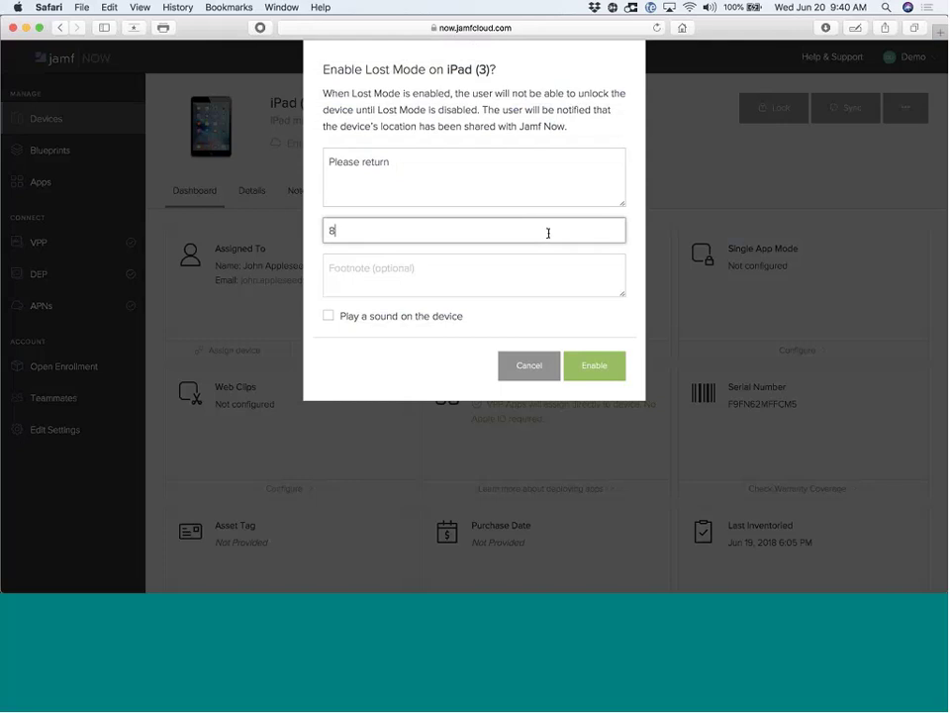
pyautogui.write('67-5309')
pyautogui.click(550, 278)
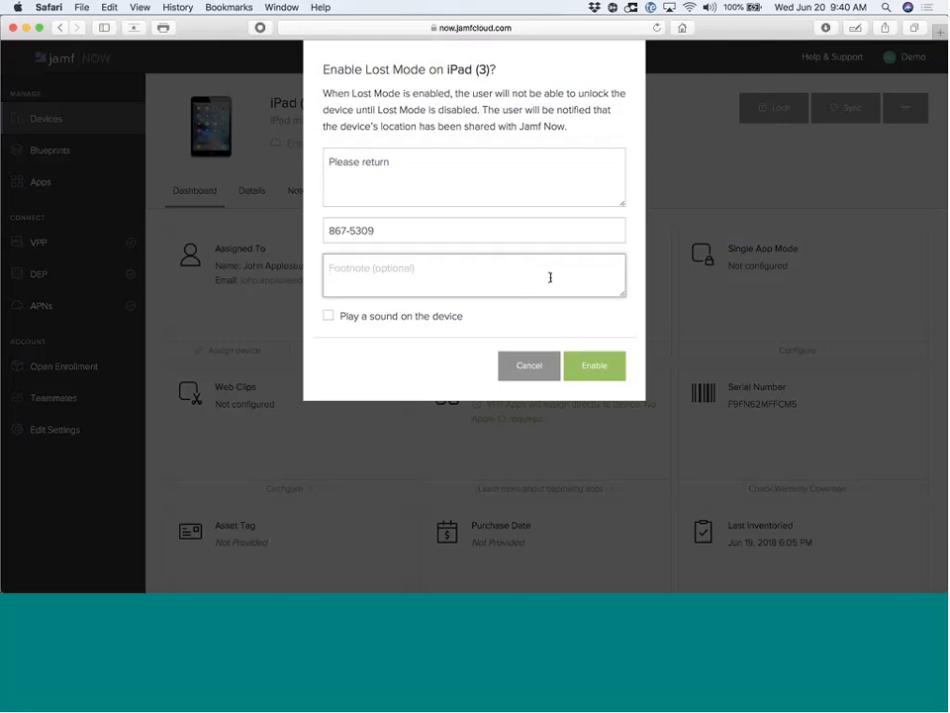
pyautogui.click(329, 316)
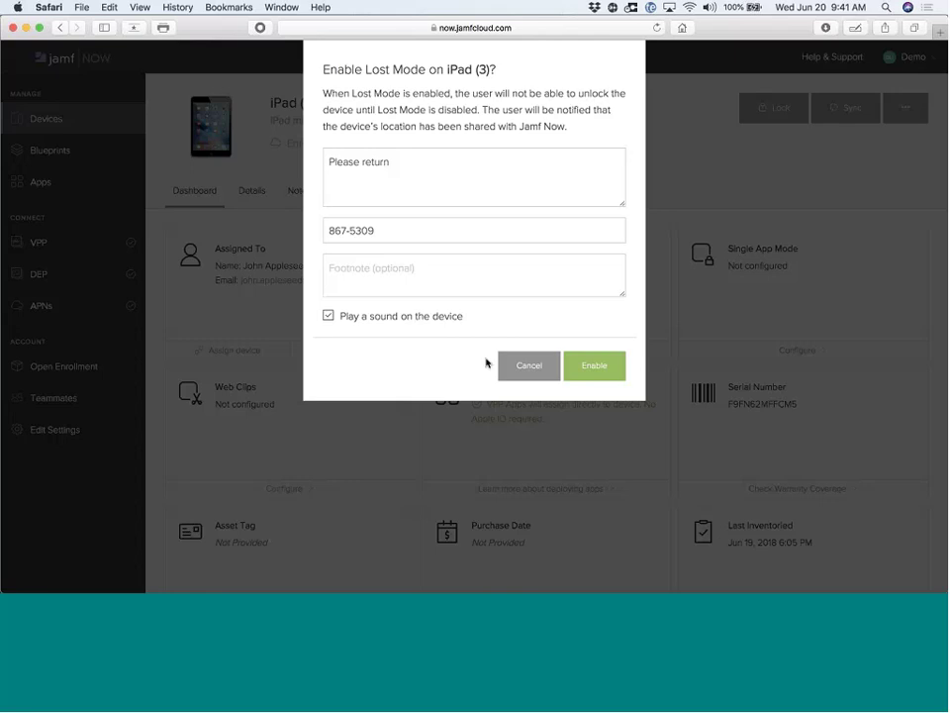
pyautogui.click(543, 364)
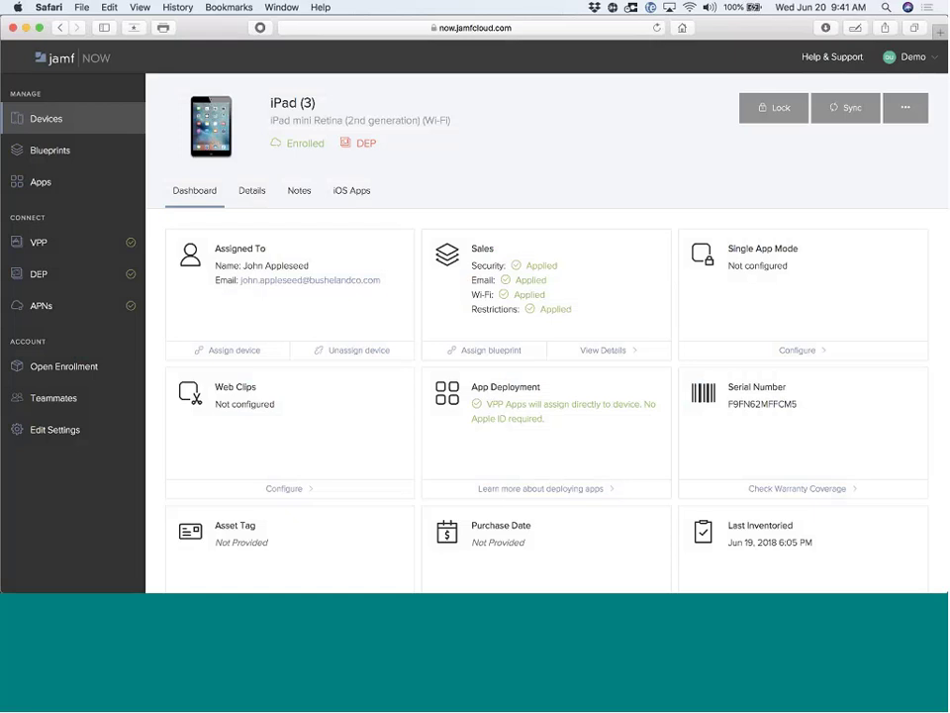
# Look at the bulk actions on the Devices page, then reopen iPad (3) and review its available device actions
pyautogui.click(47, 119)
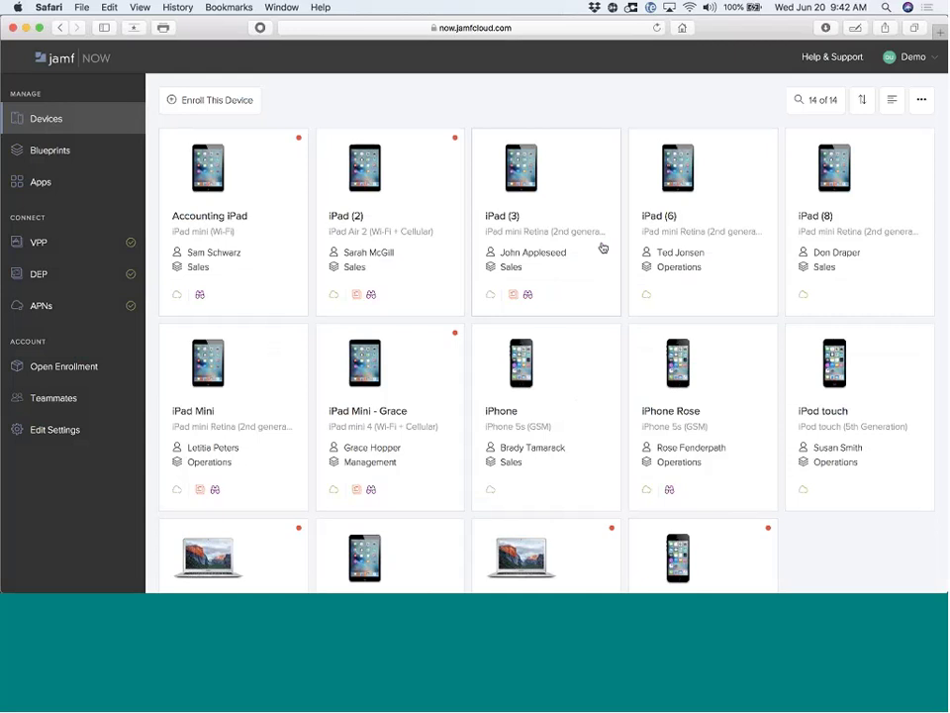
pyautogui.click(925, 100)
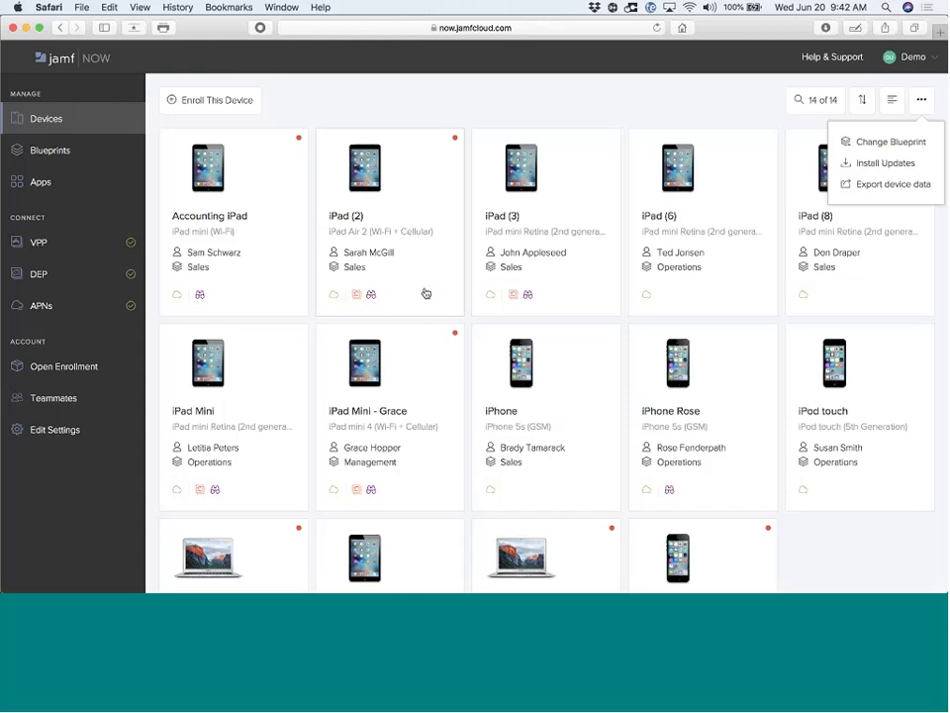
pyautogui.click(545, 230)
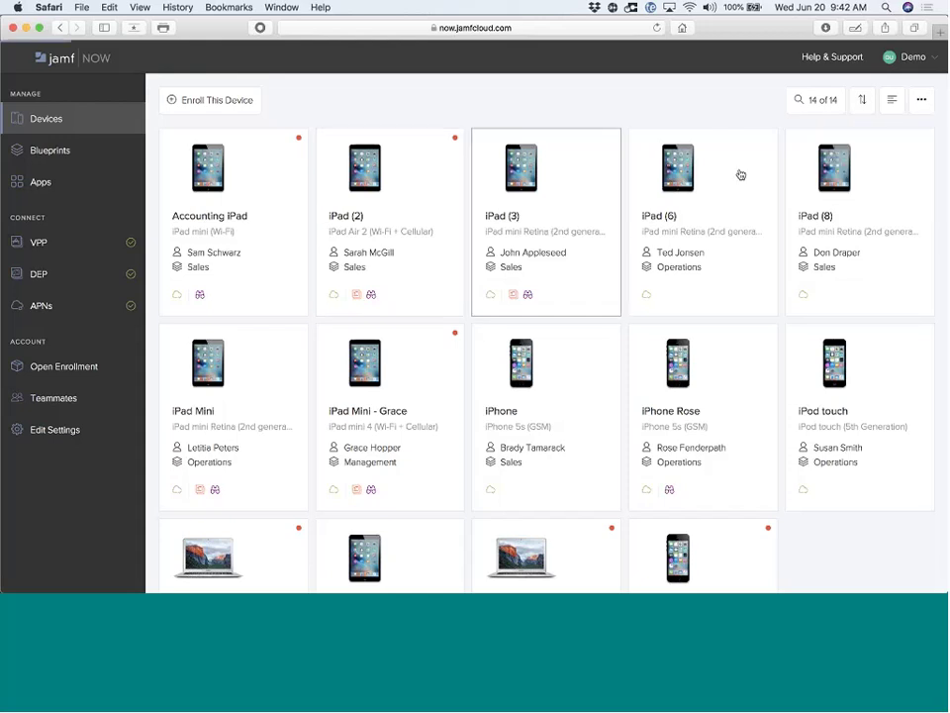
pyautogui.click(908, 110)
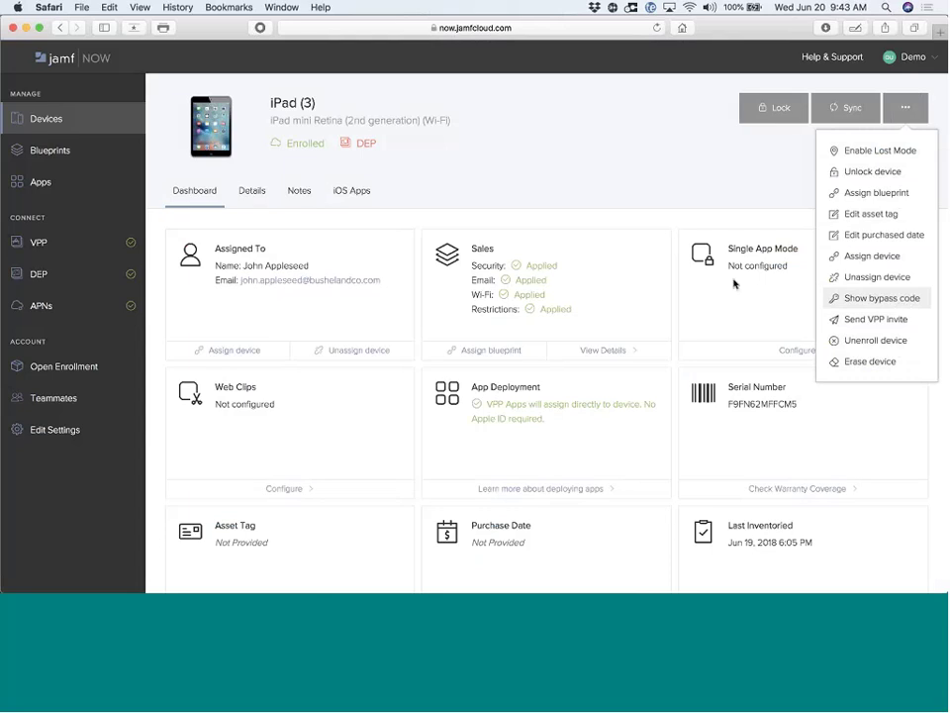
pyautogui.click(904, 119)
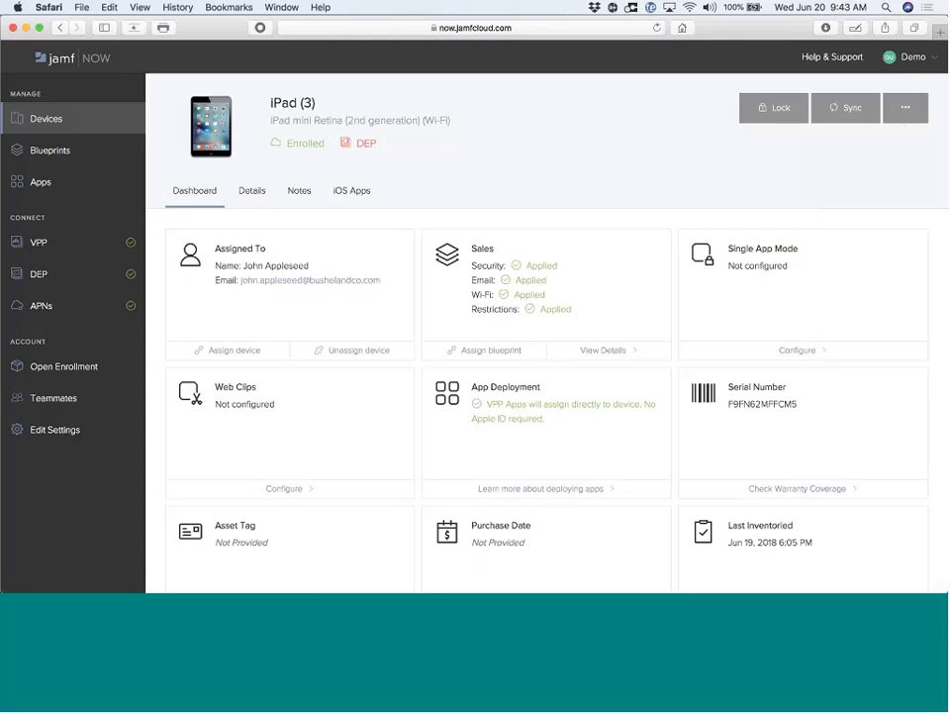
# Open the Sales blueprint's Apps restrictions and select Disable Installing Apps (all methods, including Jamf Now)
pyautogui.click(615, 352)
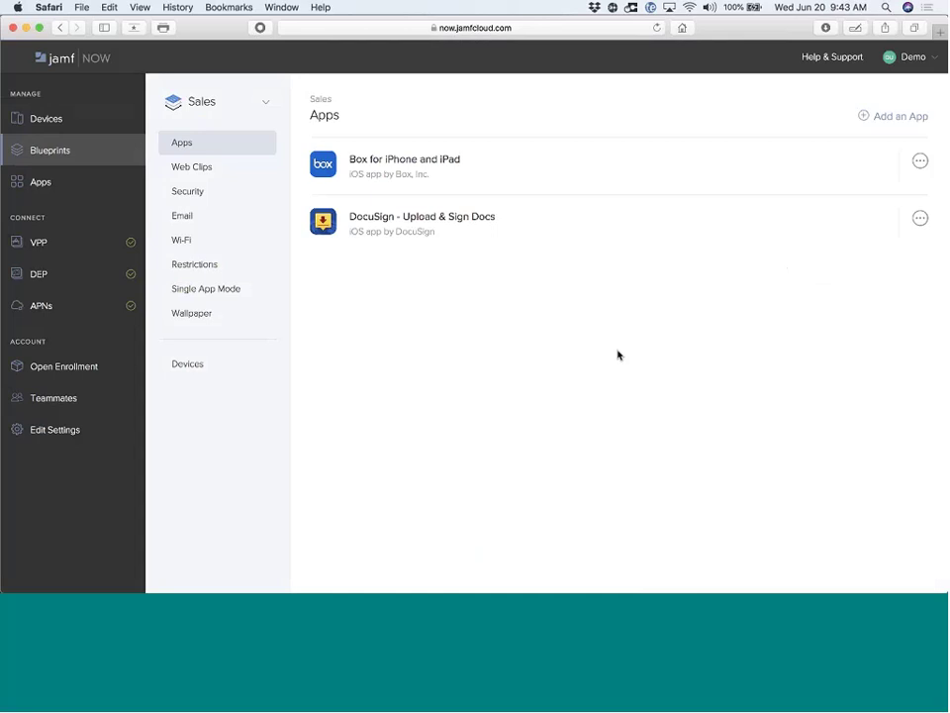
pyautogui.click(222, 270)
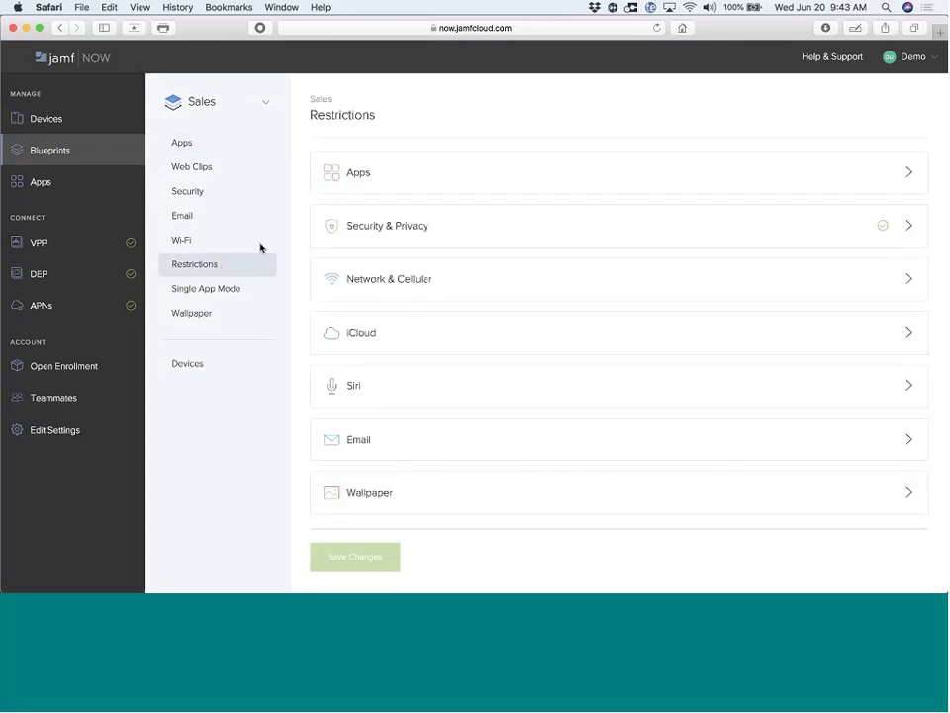
pyautogui.click(469, 181)
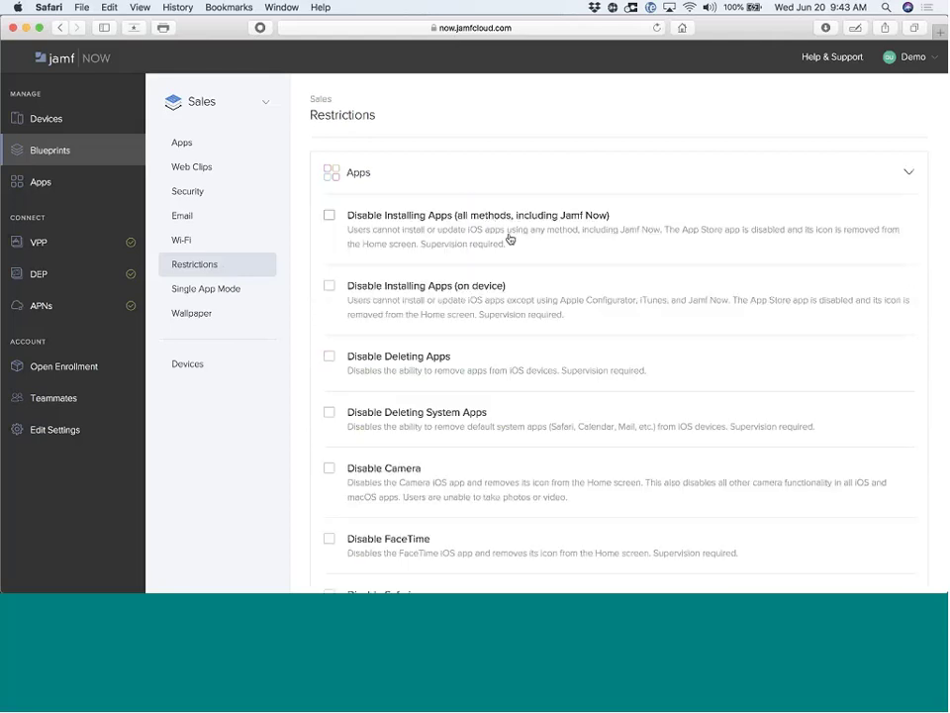
pyautogui.click(330, 217)
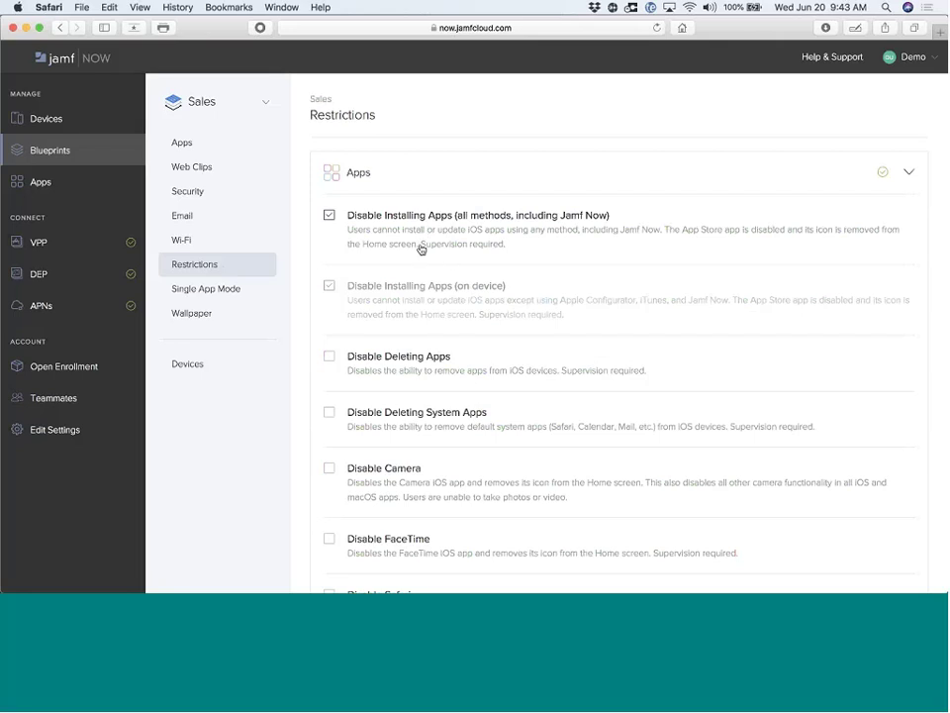
pyautogui.moveTo(420, 246); pyautogui.dragTo(503, 246)
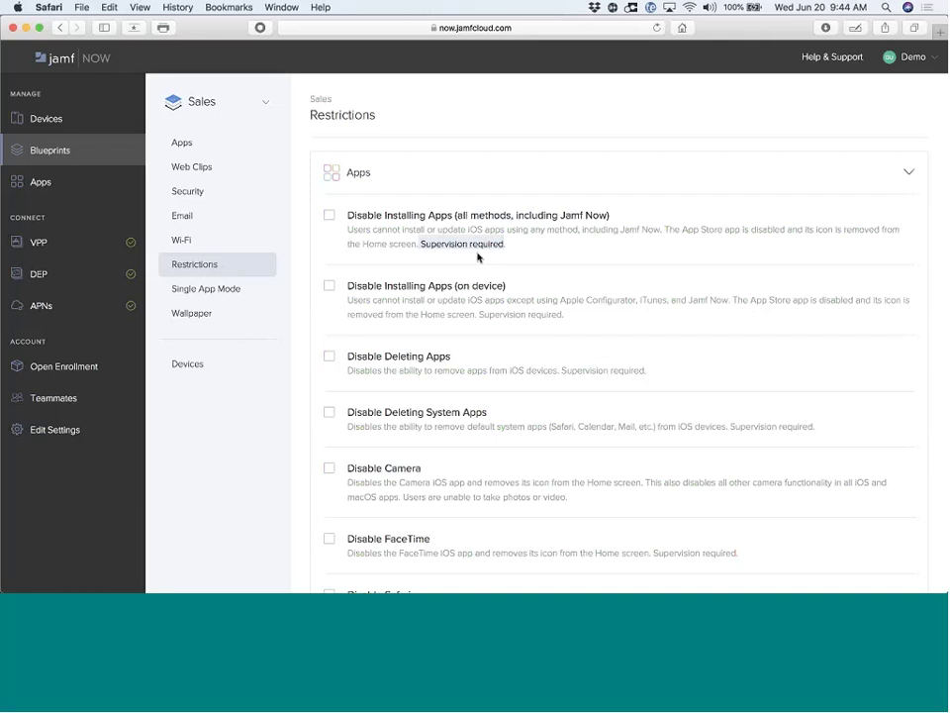
pyautogui.click(330, 216)
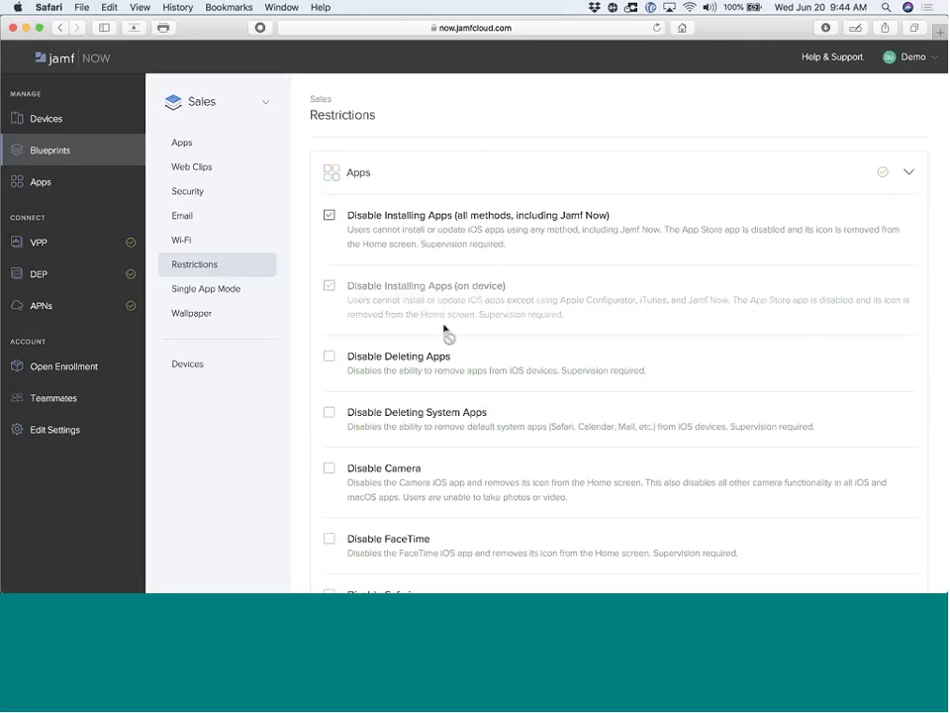
# Select the Disable Deleting Apps and Disable Camera restrictions, toggling Disable Deleting System Apps on and off in between
pyautogui.click(331, 357)
pyautogui.scroll(-1, 443, 469)
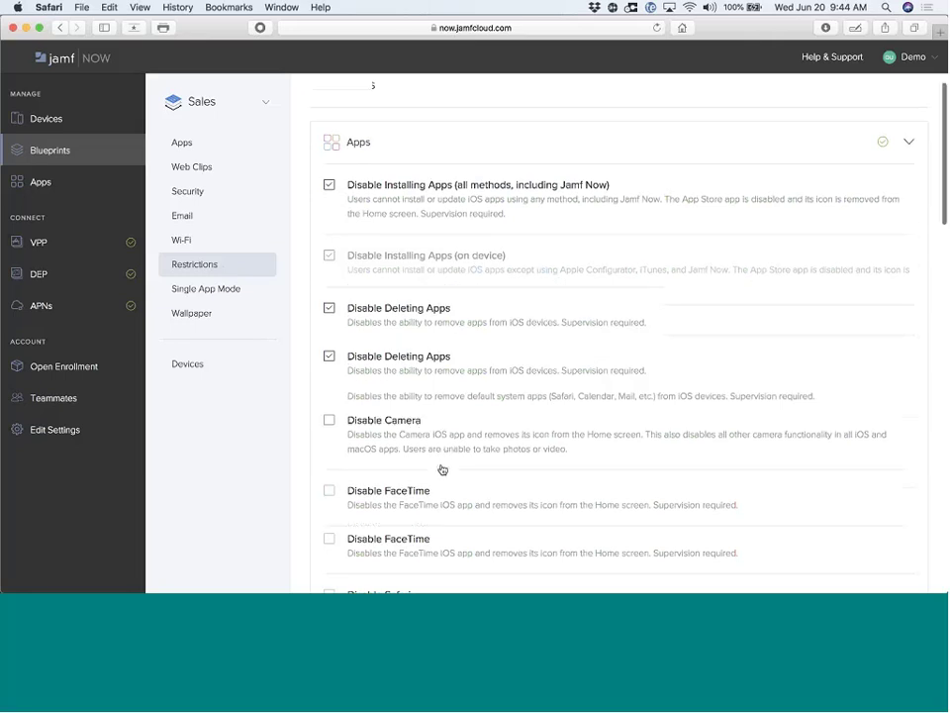
pyautogui.scroll(-1, 442, 469)
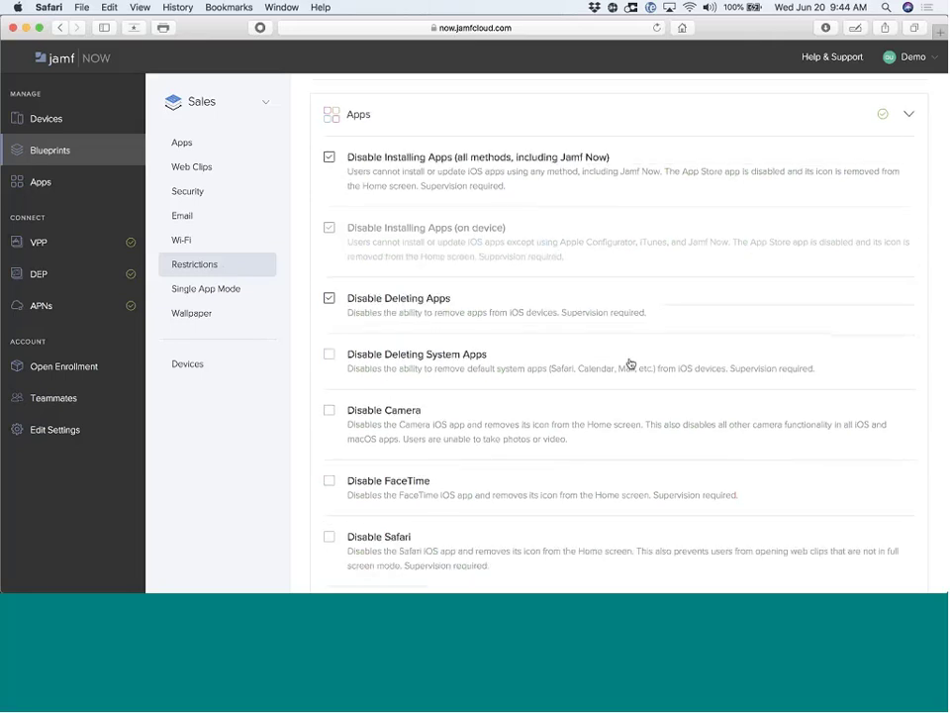
pyautogui.click(330, 357)
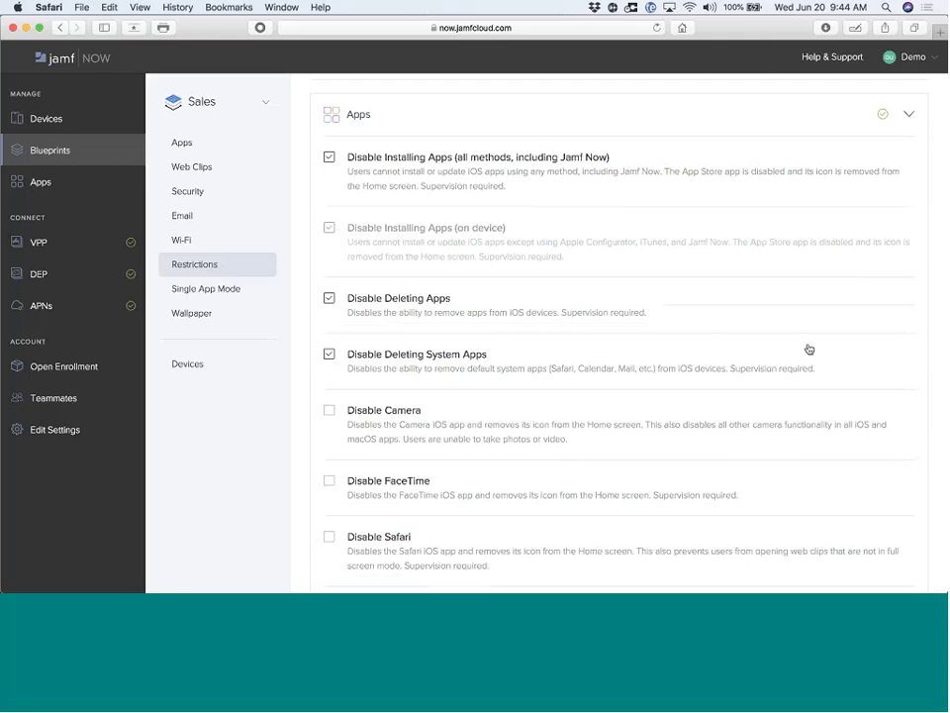
pyautogui.moveTo(814, 370); pyautogui.dragTo(732, 368)
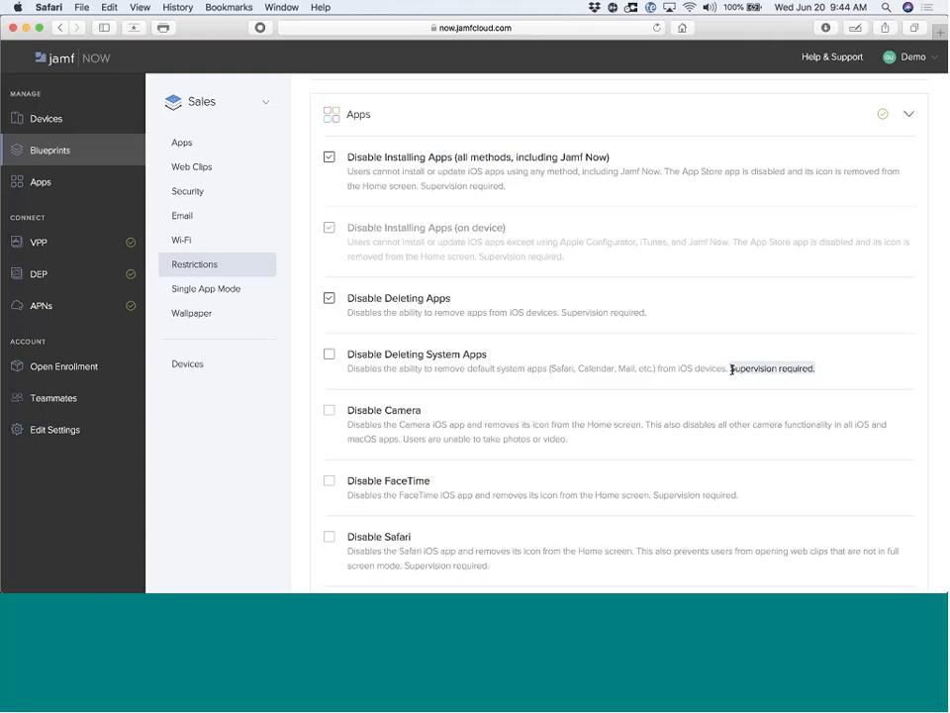
pyautogui.click(335, 409)
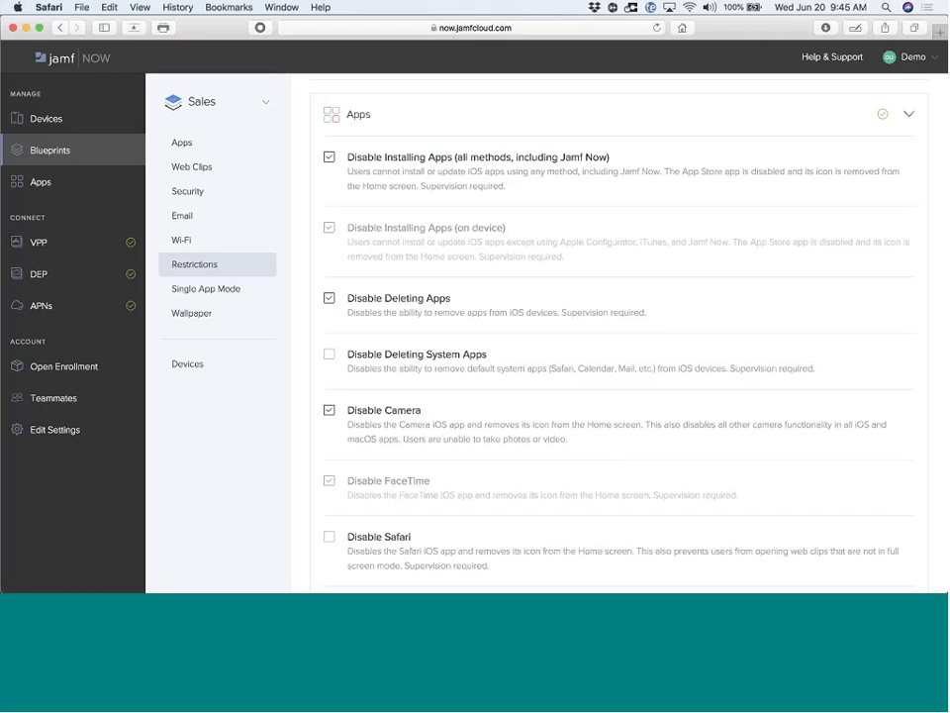
# Switch to Keynote on Desktop 2 and play DEP & VPP Behind the Scenes.key from the "Helping organizations succeed with Apple" slide
pyautogui.hotkey('ctrl', 'Up')
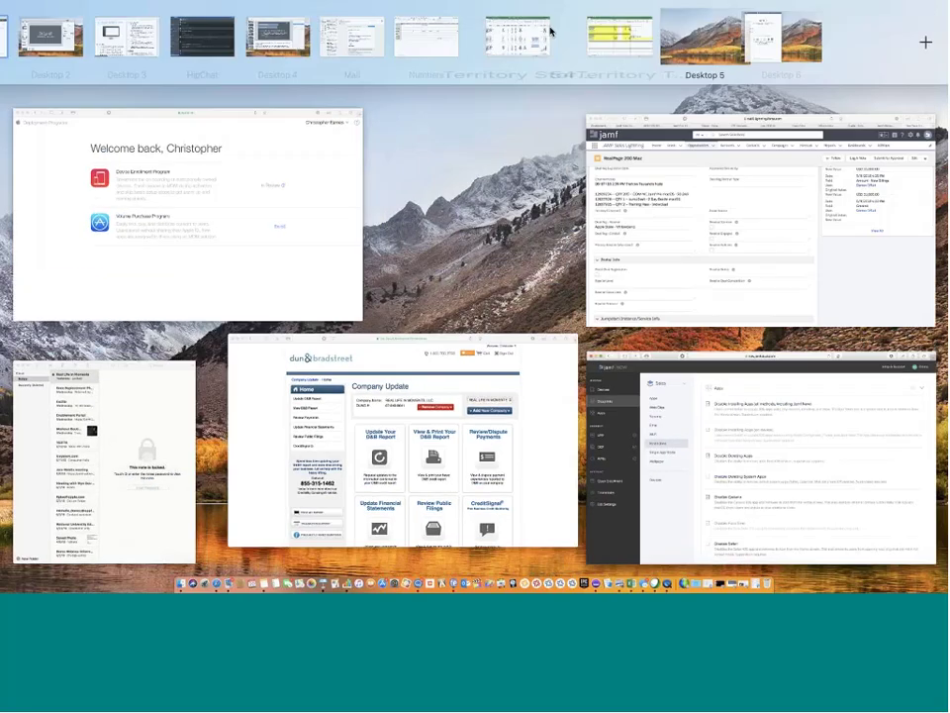
pyautogui.click(121, 40)
pyautogui.hotkey('ctrl', 'Up')
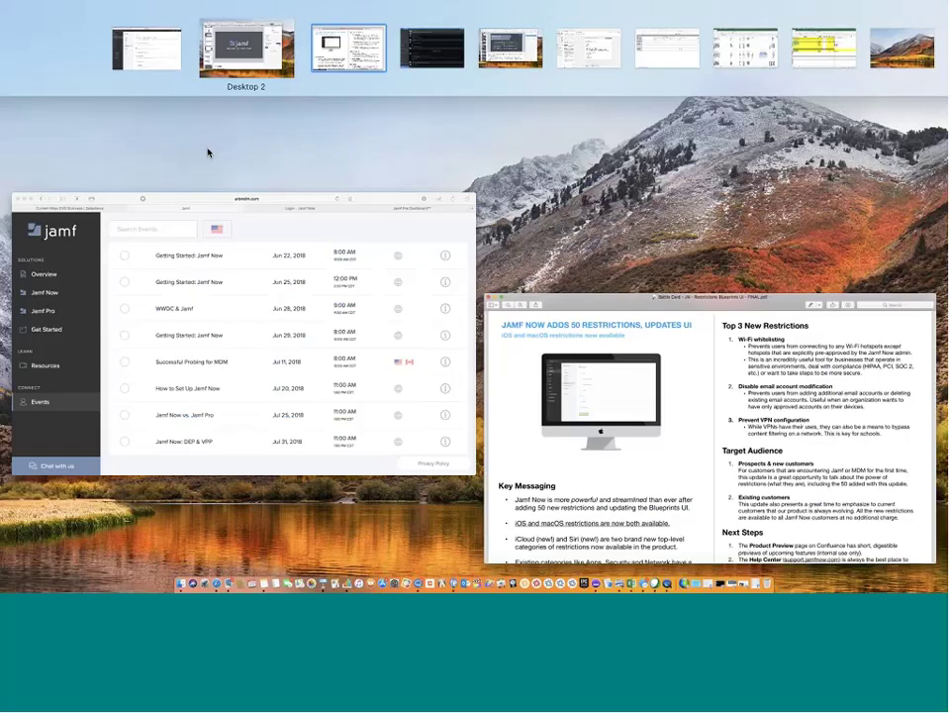
pyautogui.click(238, 50)
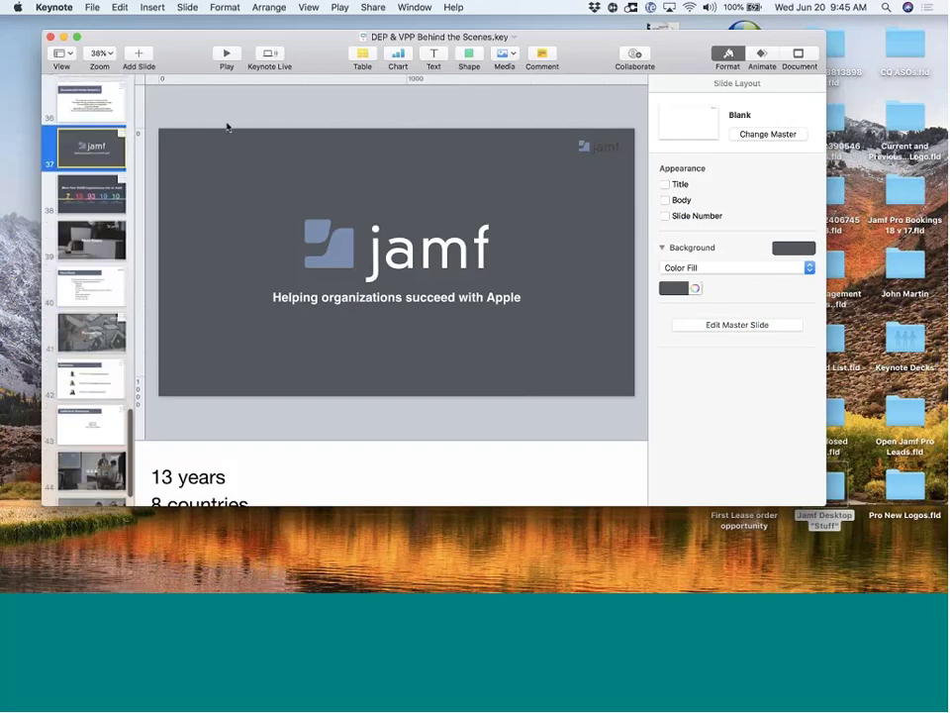
pyautogui.click(227, 63)
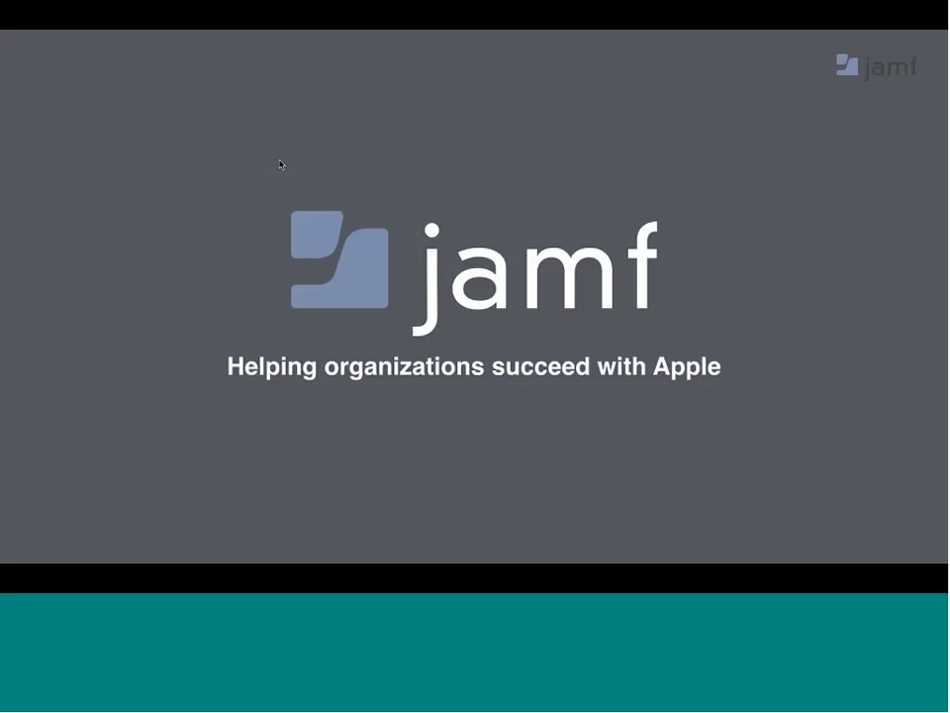